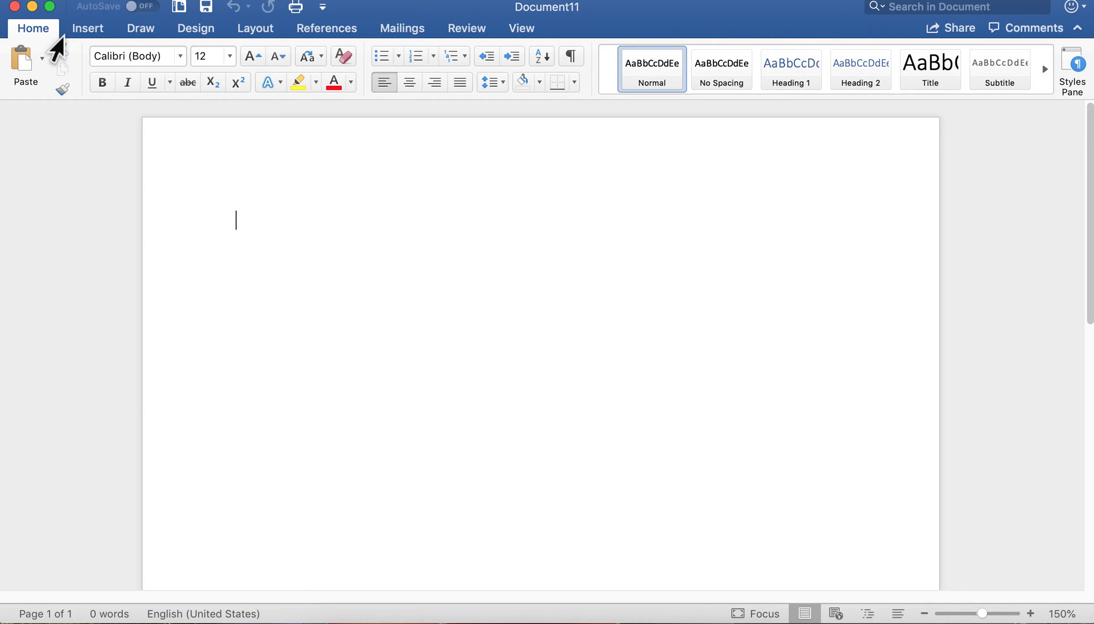
Step: Browse the font list, text effects gallery and line spacing choices without changing anything
{"action": "left_click", "coordinate": [184, 59]}
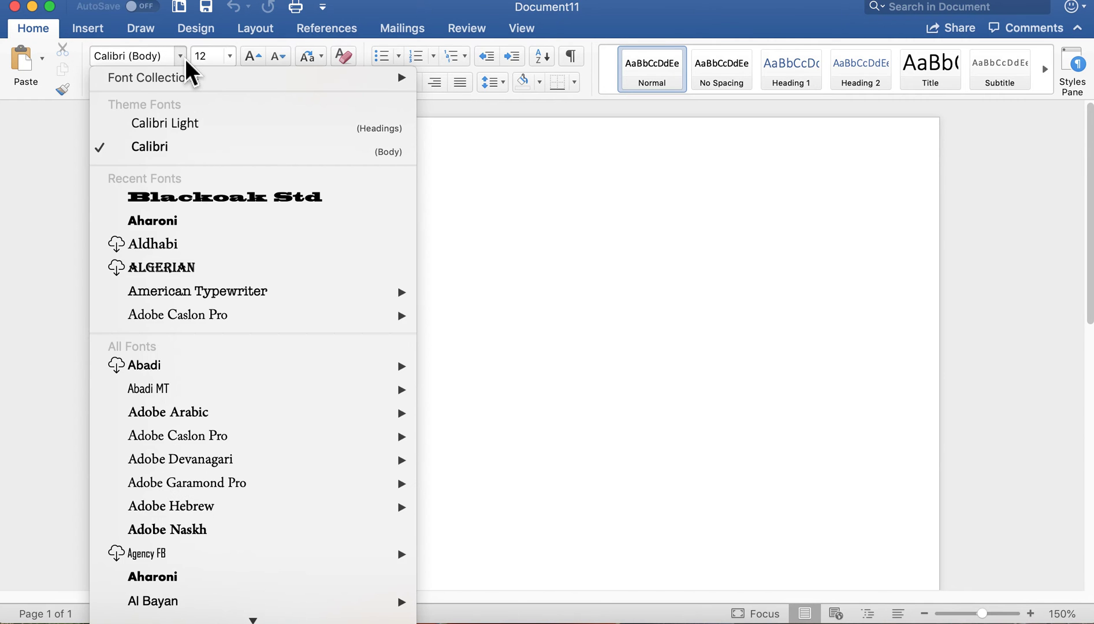
{"action": "left_click", "coordinate": [235, 67]}
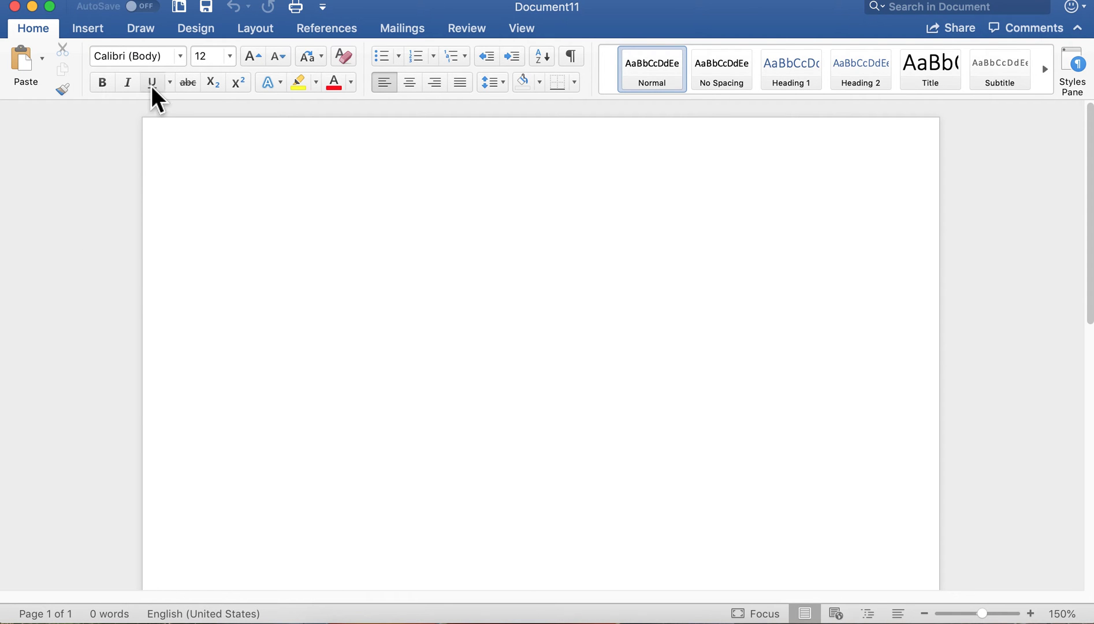
{"action": "left_click", "coordinate": [283, 84]}
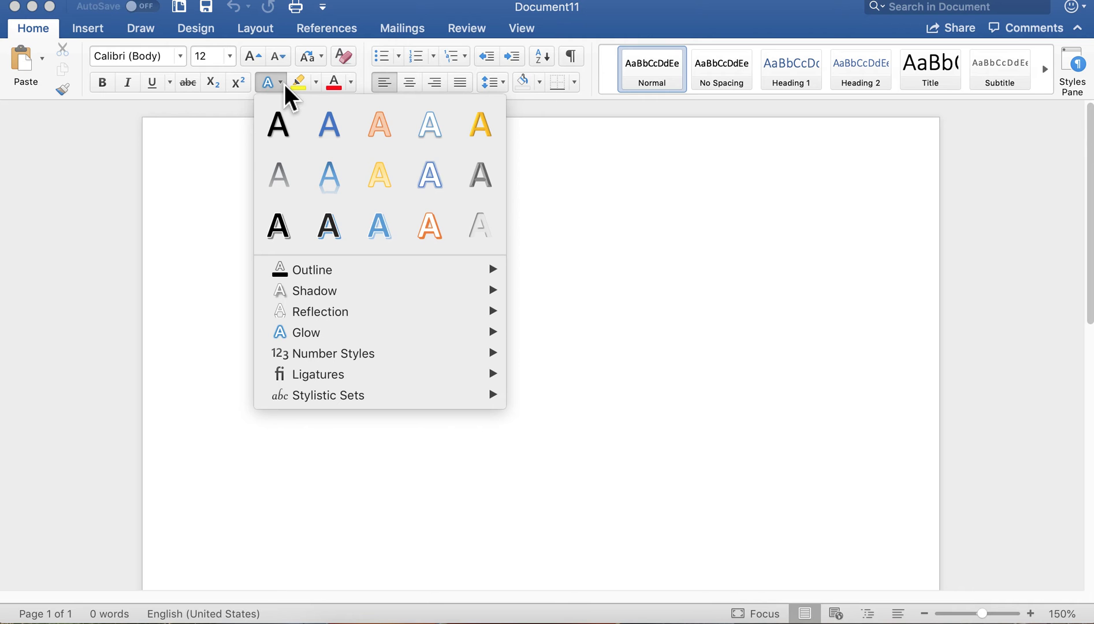
{"action": "left_click", "coordinate": [363, 75]}
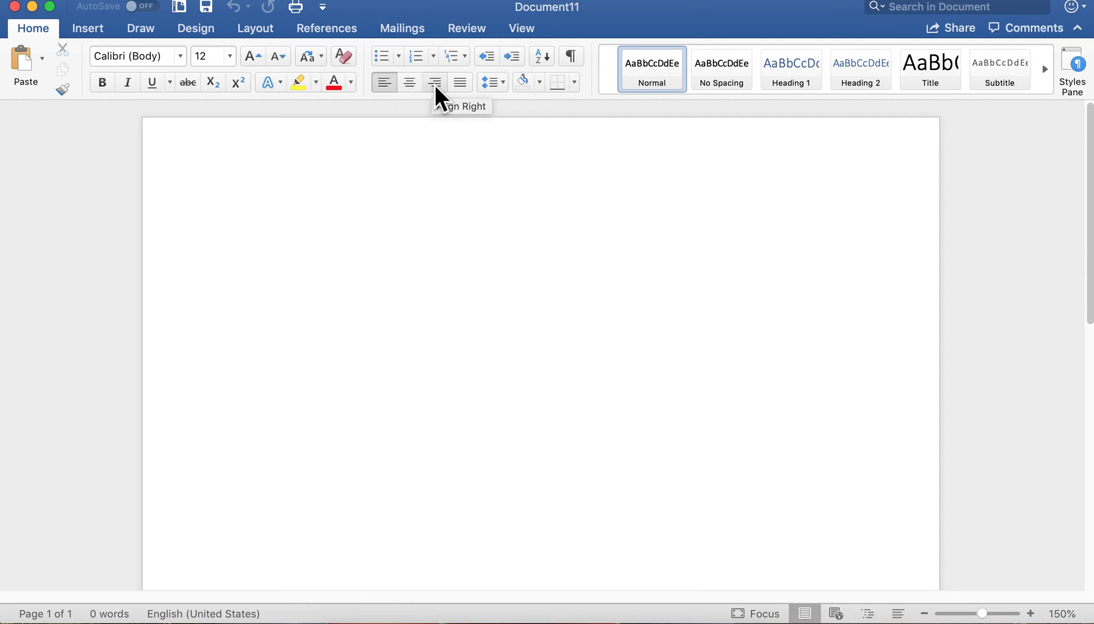
{"action": "left_click", "coordinate": [501, 91]}
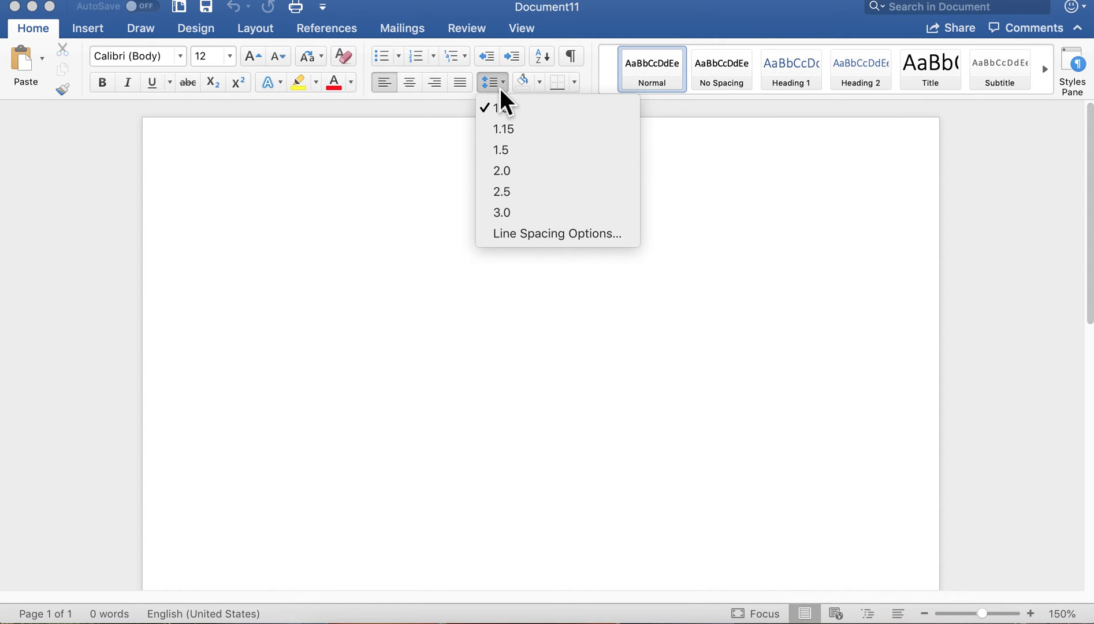
{"action": "left_click", "coordinate": [367, 277]}
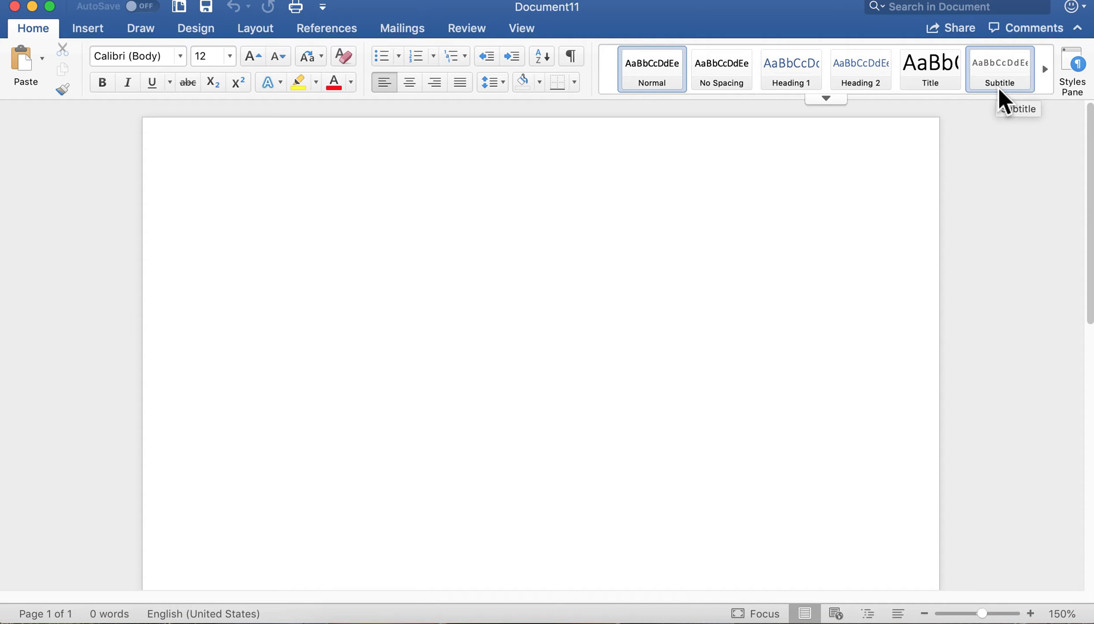
Step: On the Insert tab, browse the Pages and Media options without inserting anything
{"action": "left_click", "coordinate": [96, 33]}
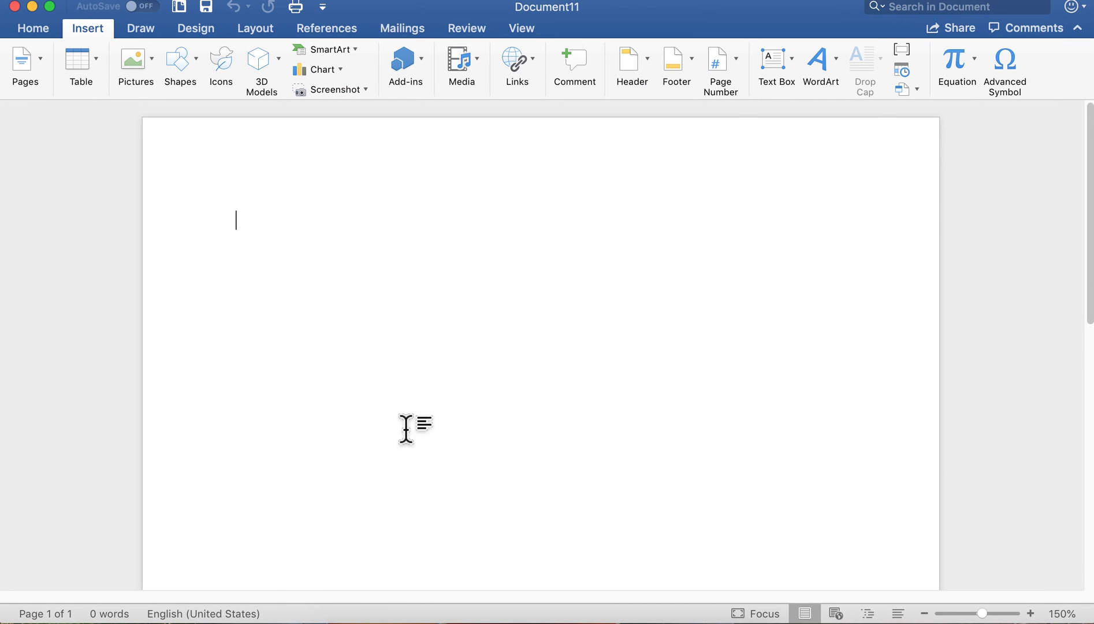
{"action": "left_click", "coordinate": [39, 72]}
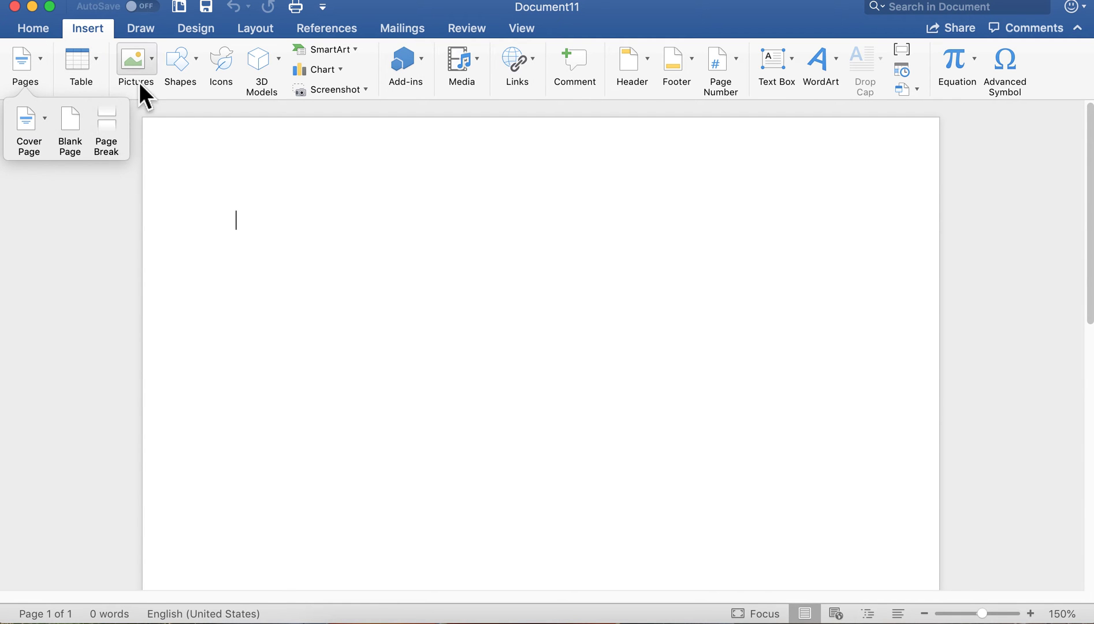
{"action": "left_click", "coordinate": [247, 171]}
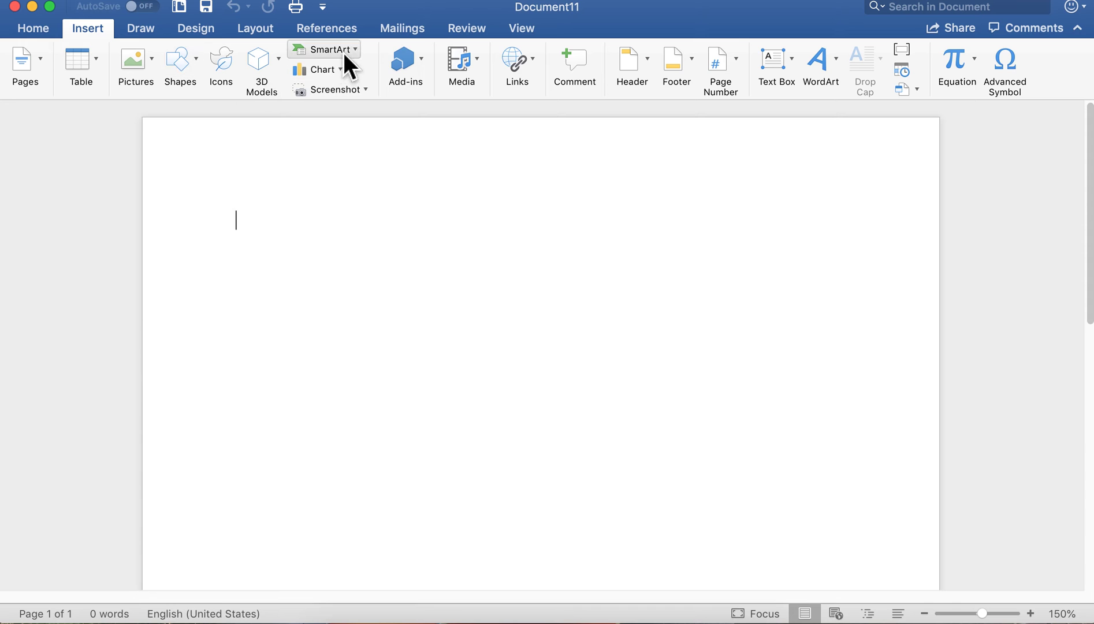
{"action": "left_click", "coordinate": [465, 78]}
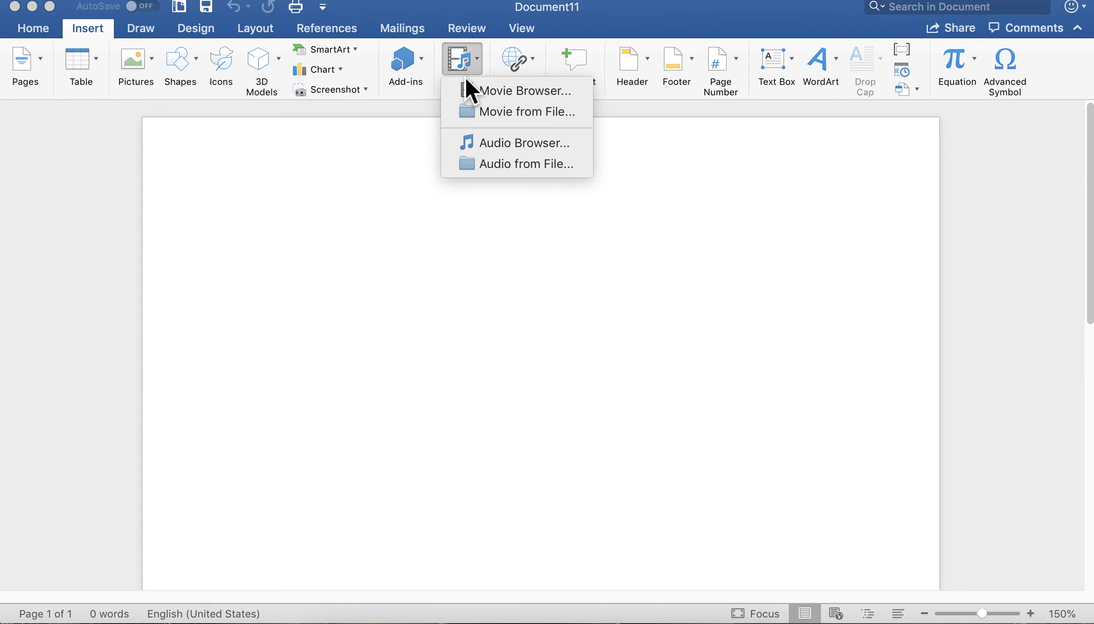
{"action": "left_click", "coordinate": [519, 63]}
Step: Start inserting a hyperlink from Links, then cancel without adding one
{"action": "left_click", "coordinate": [519, 63]}
{"action": "left_click", "coordinate": [458, 123]}
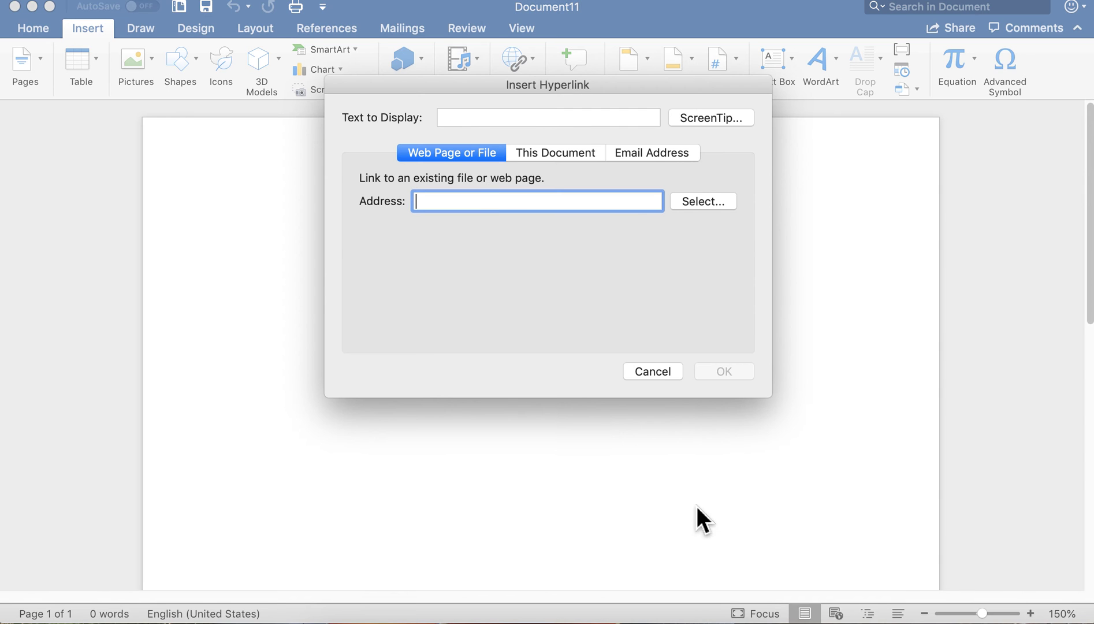
{"action": "left_click", "coordinate": [656, 373]}
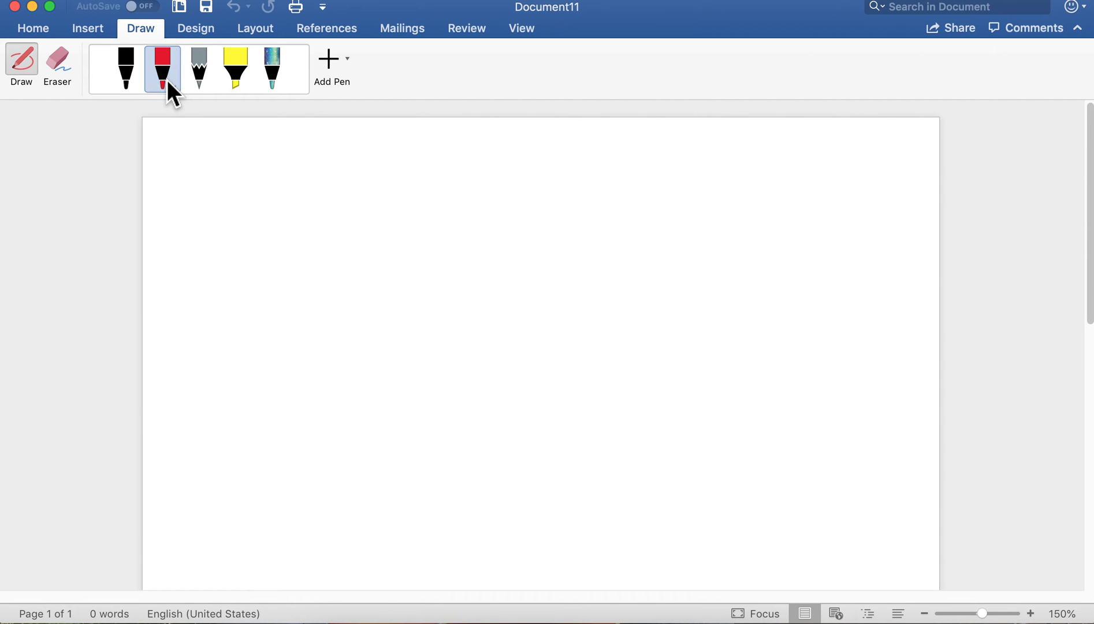
Step: Drag the red pen across the page's left-middle to draw a curved scribble
{"action": "mouse_move", "coordinate": [341, 236]}
{"action": "left_mouse_down"}
{"action": "mouse_move", "coordinate": [273, 295]}
{"action": "mouse_move", "coordinate": [358, 334]}
{"action": "mouse_move", "coordinate": [405, 320]}
{"action": "mouse_move", "coordinate": [381, 398]}
{"action": "mouse_move", "coordinate": [457, 384]}
{"action": "mouse_move", "coordinate": [531, 255]}
{"action": "left_mouse_up"}
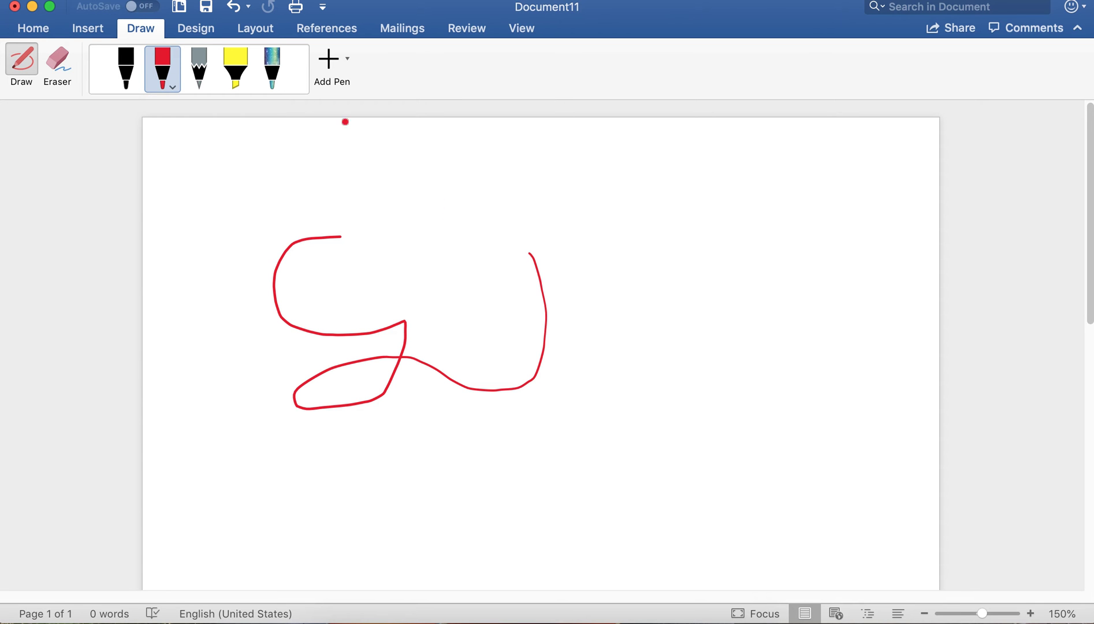
Step: On the Design tab, try several style sets and apply the grey Title set
{"action": "left_click", "coordinate": [202, 34]}
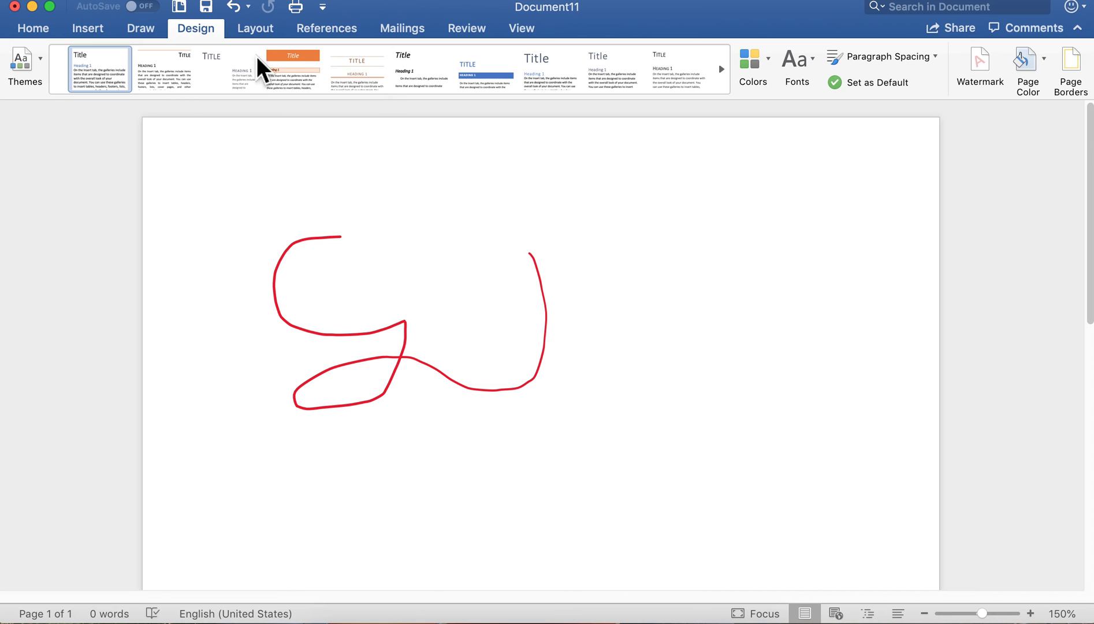
{"action": "left_click", "coordinate": [226, 78]}
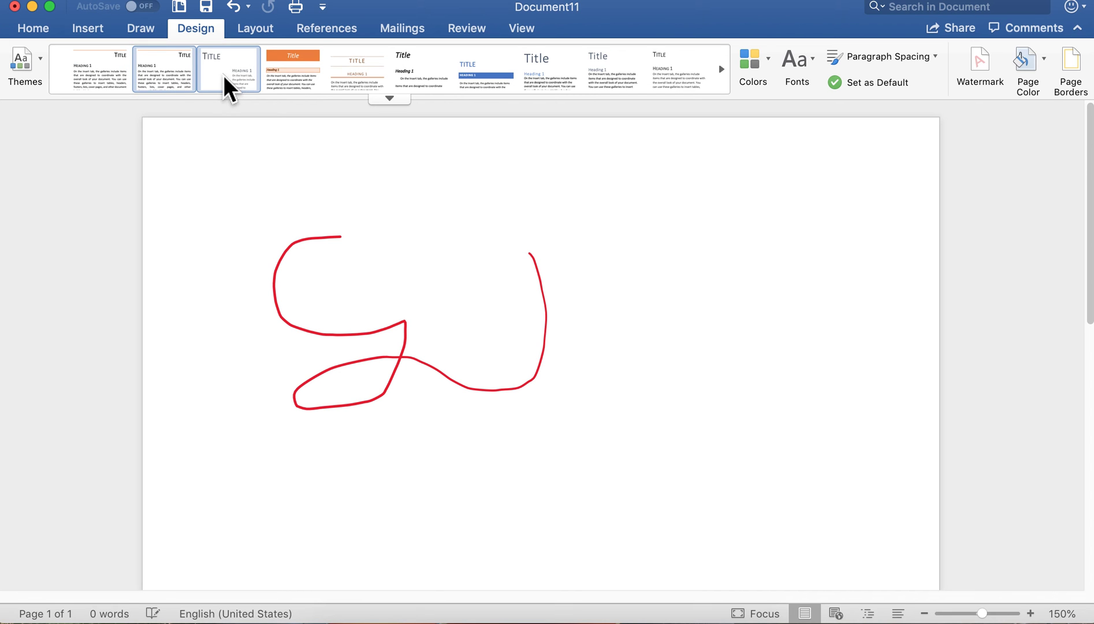
{"action": "left_click", "coordinate": [298, 80]}
{"action": "left_click", "coordinate": [357, 82]}
{"action": "left_click", "coordinate": [420, 84]}
{"action": "left_click", "coordinate": [488, 86]}
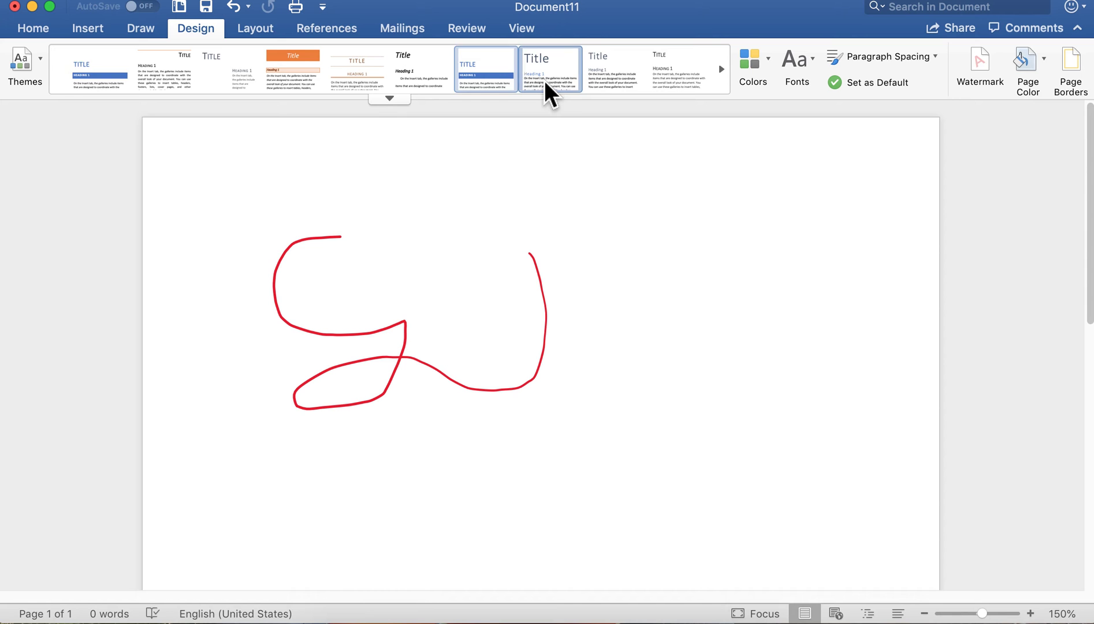
{"action": "left_click", "coordinate": [569, 87]}
{"action": "left_click", "coordinate": [615, 88]}
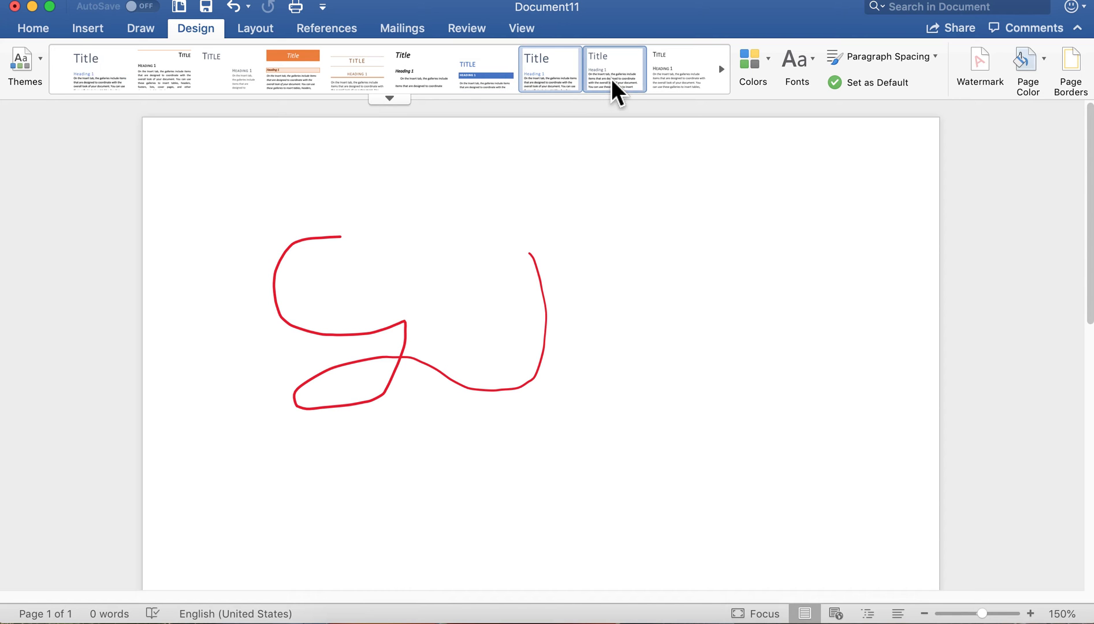
Step: Browse Themes, Colors, Fonts and Paragraph Spacing unchanged, then show the Layout tab
{"action": "left_click", "coordinate": [34, 74]}
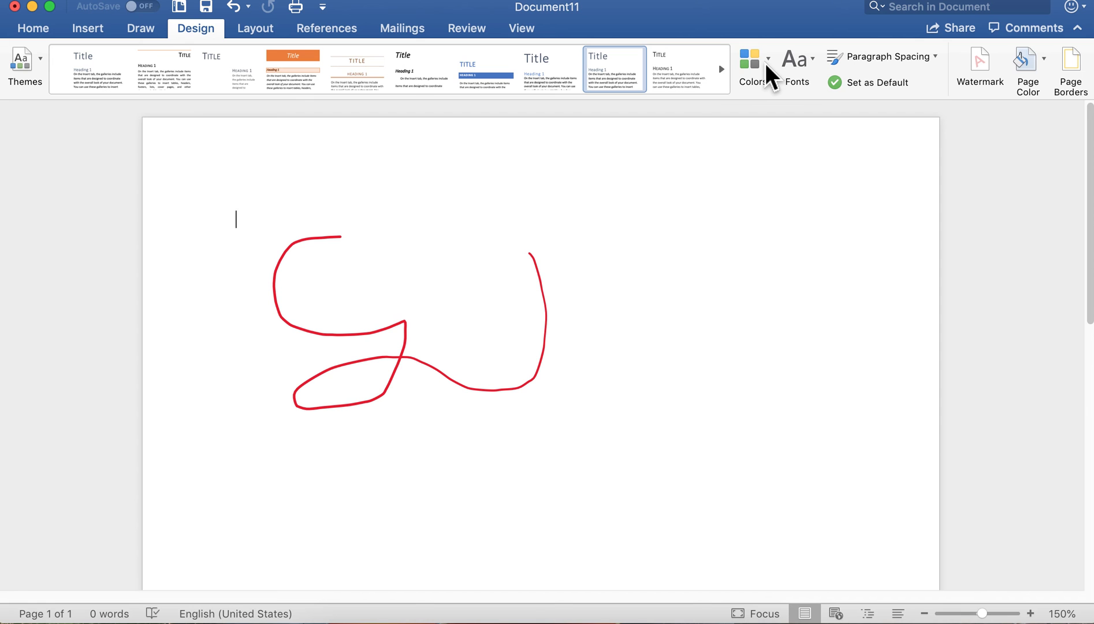
{"action": "left_click", "coordinate": [766, 69]}
{"action": "left_click", "coordinate": [812, 76]}
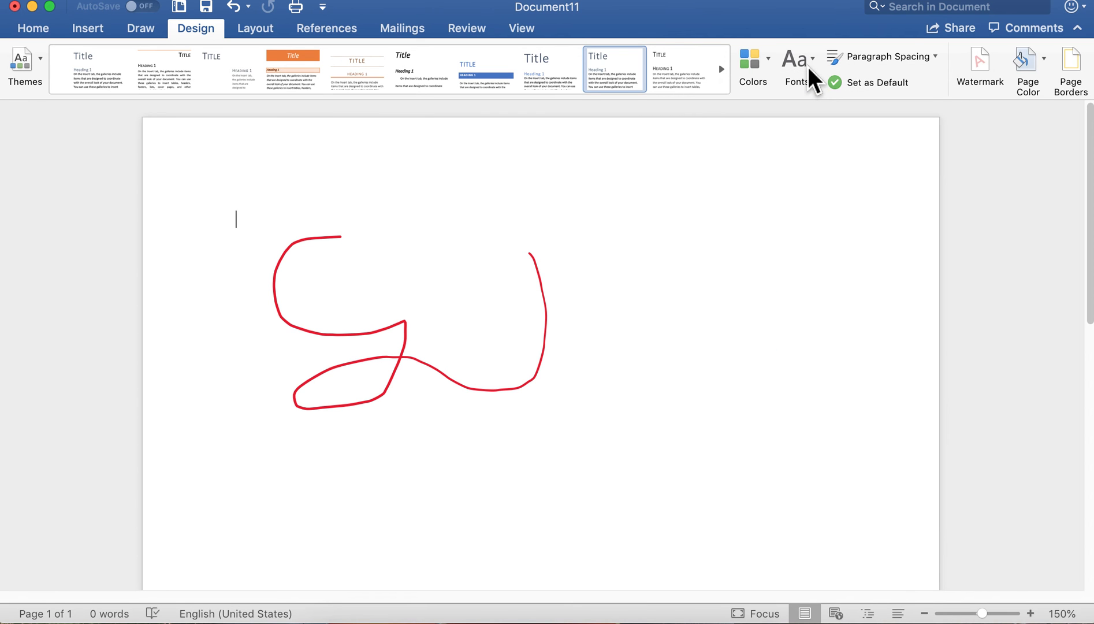
{"action": "left_click", "coordinate": [809, 74]}
{"action": "left_click", "coordinate": [933, 68]}
{"action": "left_click", "coordinate": [932, 60]}
{"action": "left_click", "coordinate": [400, 429]}
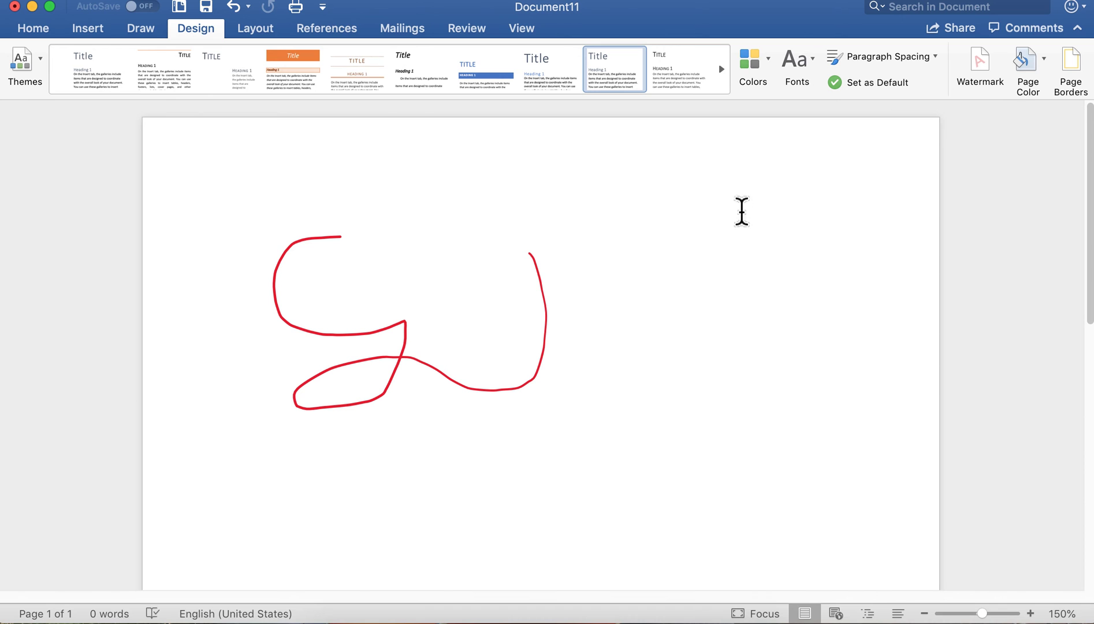
{"action": "left_click", "coordinate": [253, 32]}
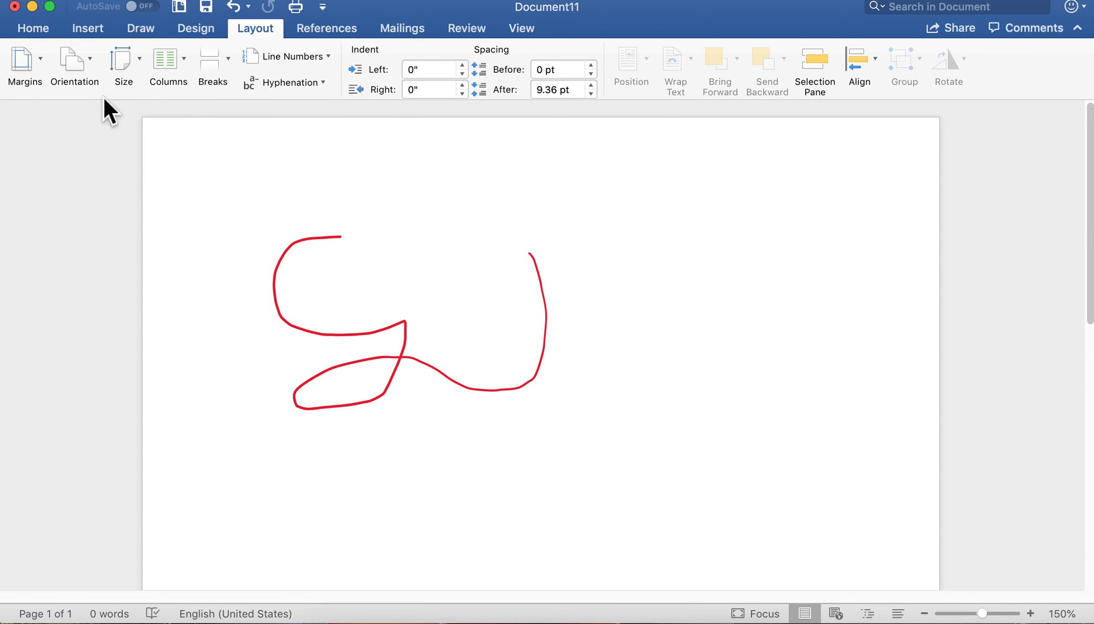
Step: Open Custom Margins and enter a top margin of 1.5 inches
{"action": "left_click", "coordinate": [32, 72]}
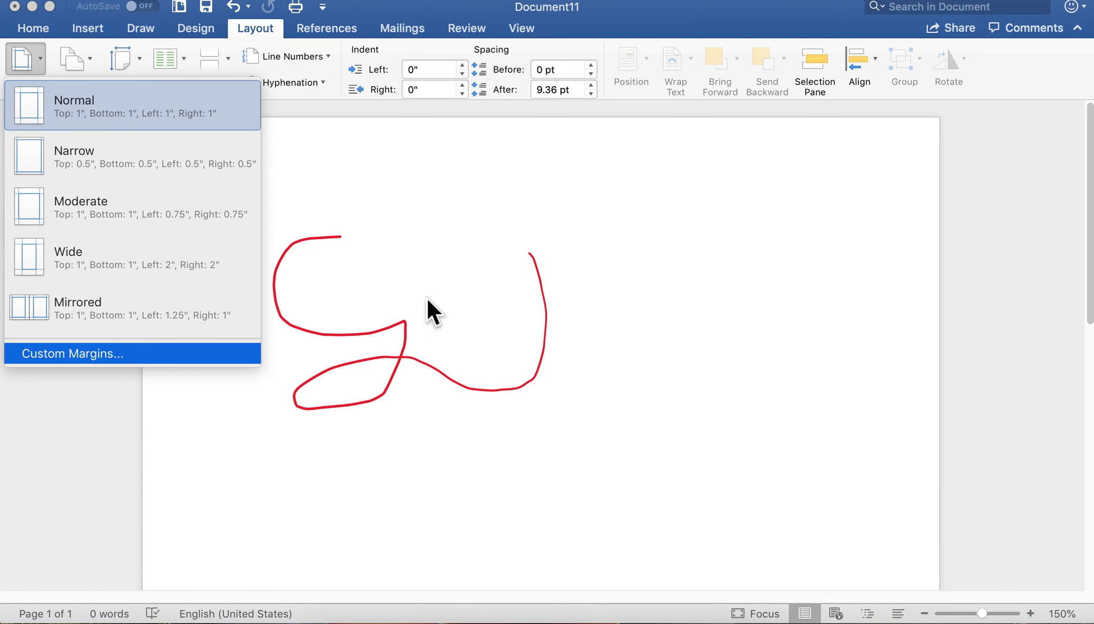
{"action": "key", "text": "Return"}
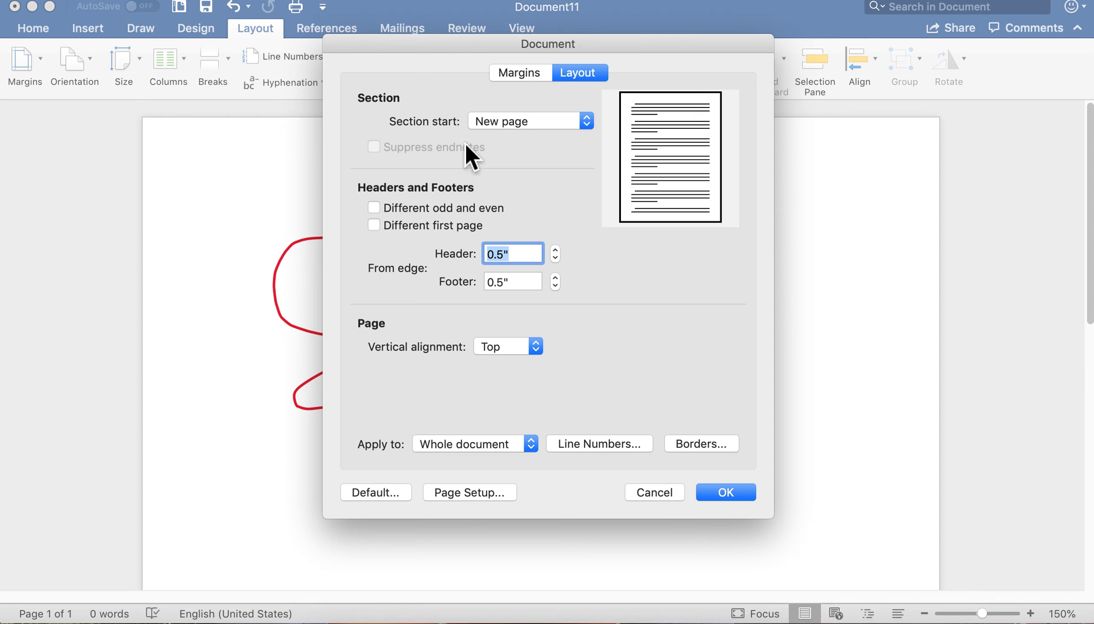
{"action": "left_click", "coordinate": [510, 73]}
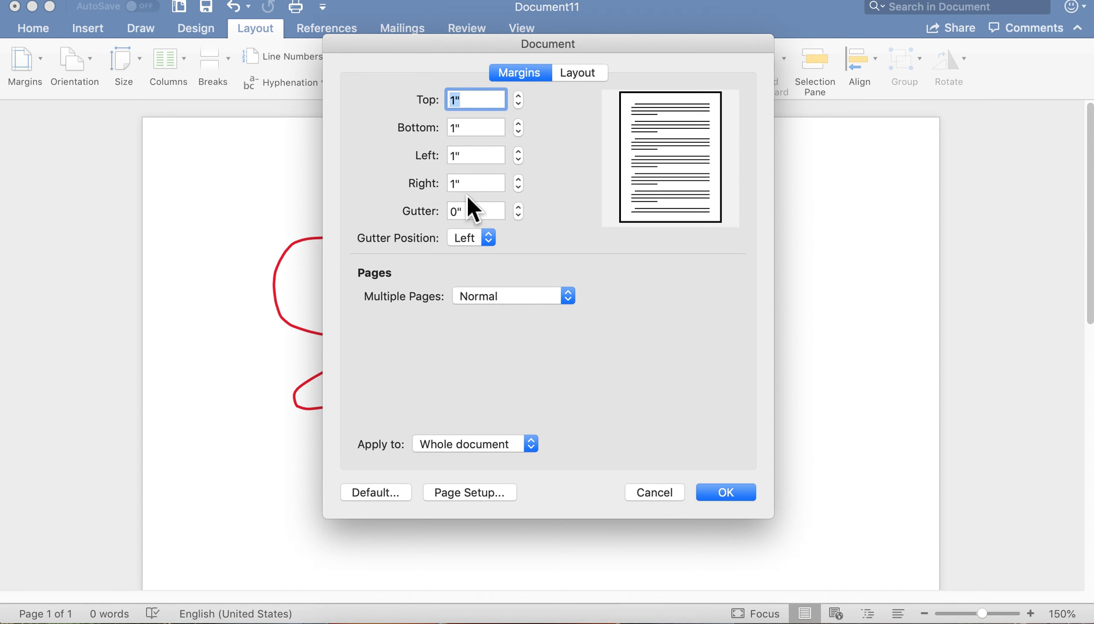
{"action": "left_click", "coordinate": [519, 96]}
{"action": "left_click", "coordinate": [519, 96]}
{"action": "left_click", "coordinate": [519, 96]}
{"action": "left_click", "coordinate": [519, 96]}
{"action": "left_click", "coordinate": [519, 96]}
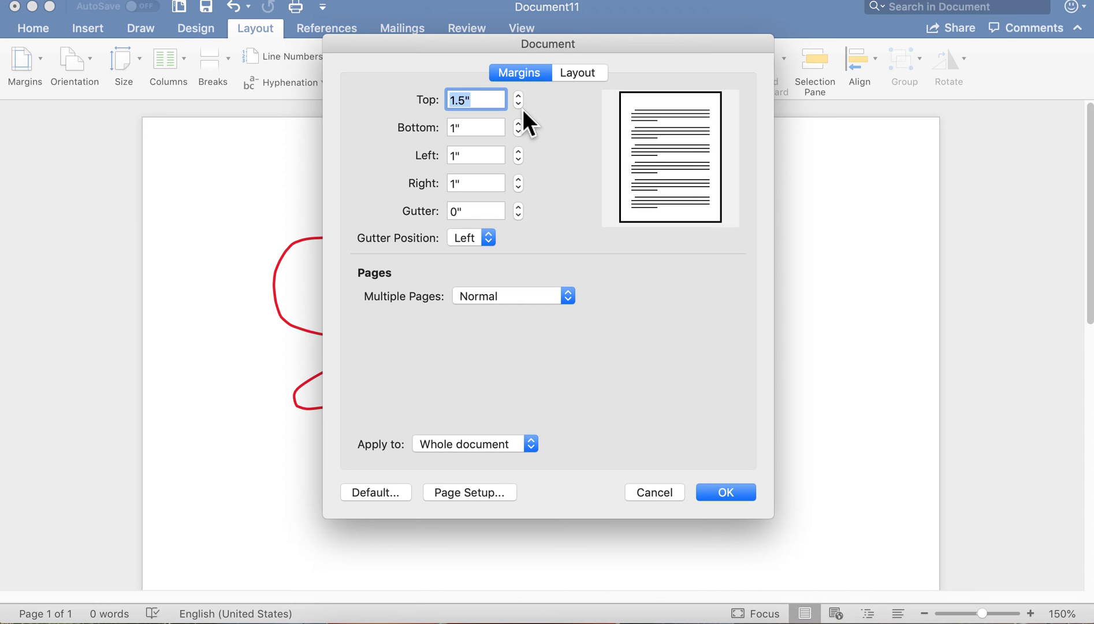
{"action": "left_click", "coordinate": [522, 109]}
{"action": "left_click", "coordinate": [523, 109]}
{"action": "left_click", "coordinate": [523, 110]}
{"action": "left_click", "coordinate": [522, 109]}
{"action": "left_click", "coordinate": [522, 110]}
{"action": "left_click", "coordinate": [456, 102]}
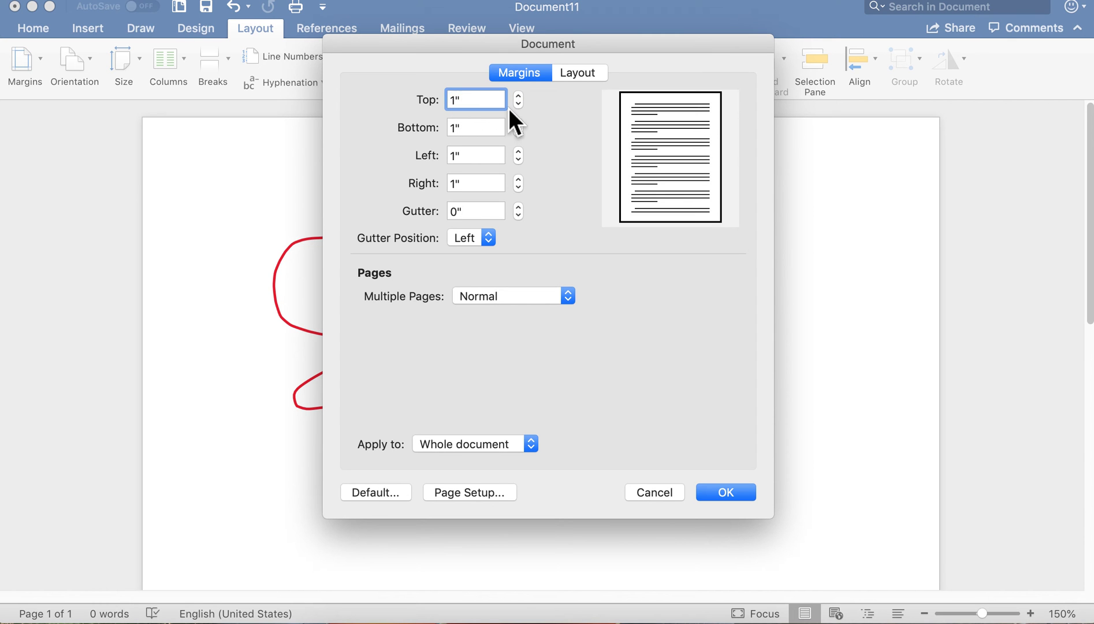
{"action": "type", "text": ".5"}
Step: Open and cancel Page Setup, then discard the margin change
{"action": "left_click", "coordinate": [476, 495]}
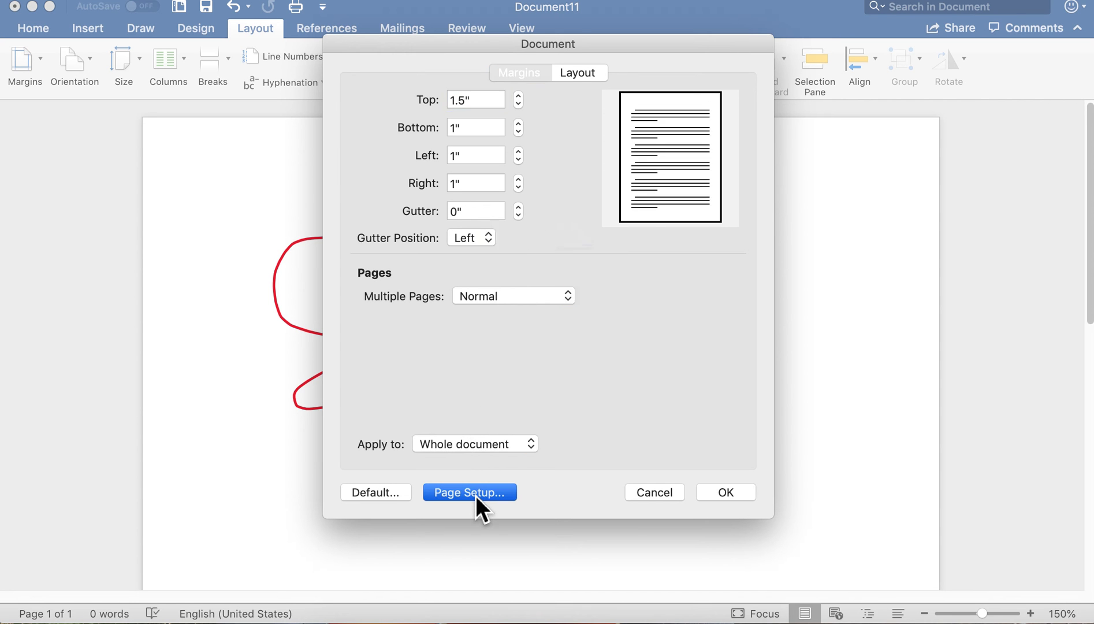
{"action": "left_click", "coordinate": [648, 347]}
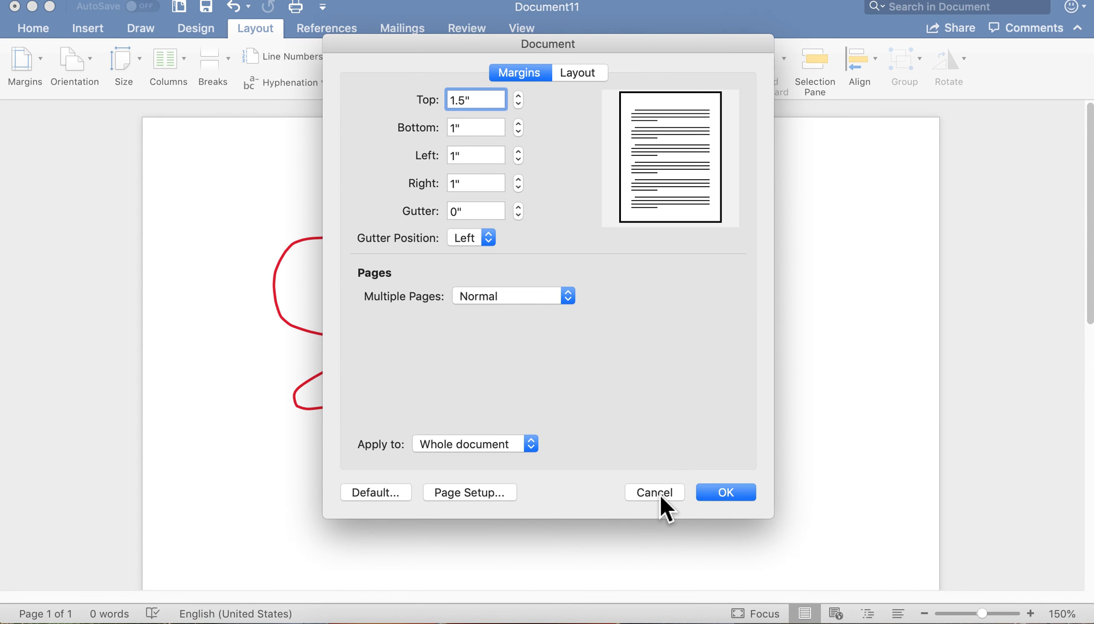
{"action": "left_click", "coordinate": [660, 492]}
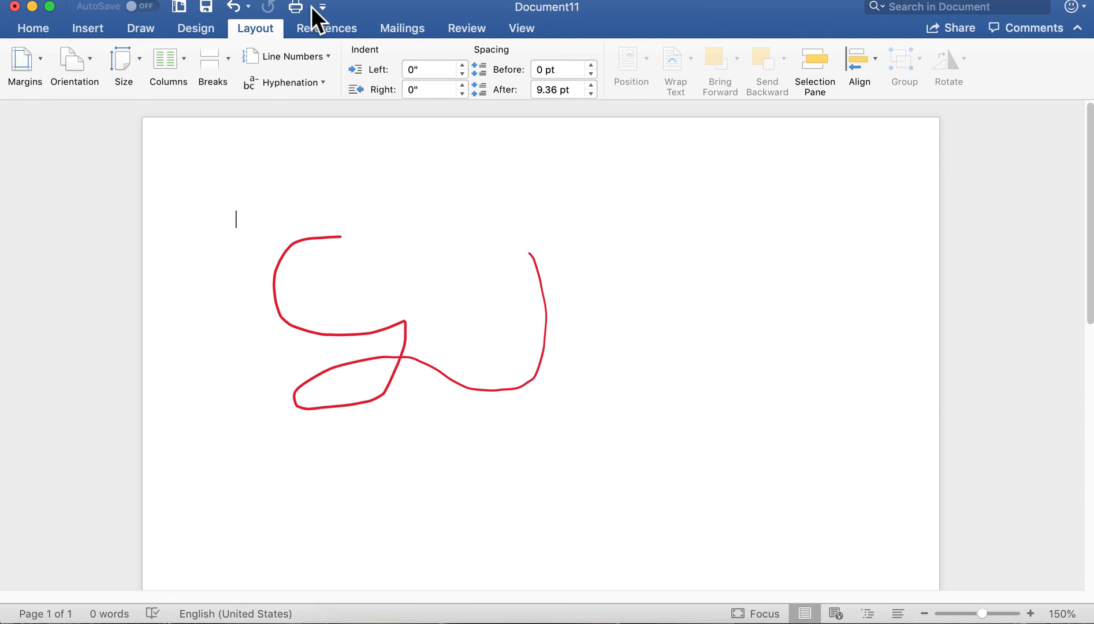
Step: Open the Citations pane from References, keep APA as the style, then close the pane
{"action": "left_click", "coordinate": [322, 36]}
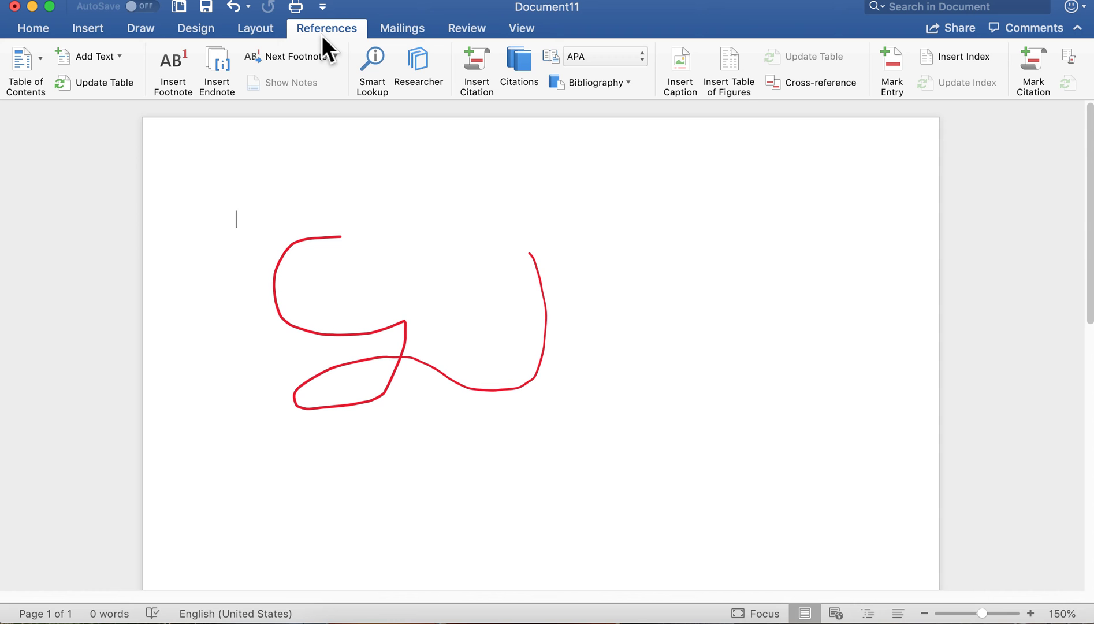
{"action": "left_click", "coordinate": [526, 65]}
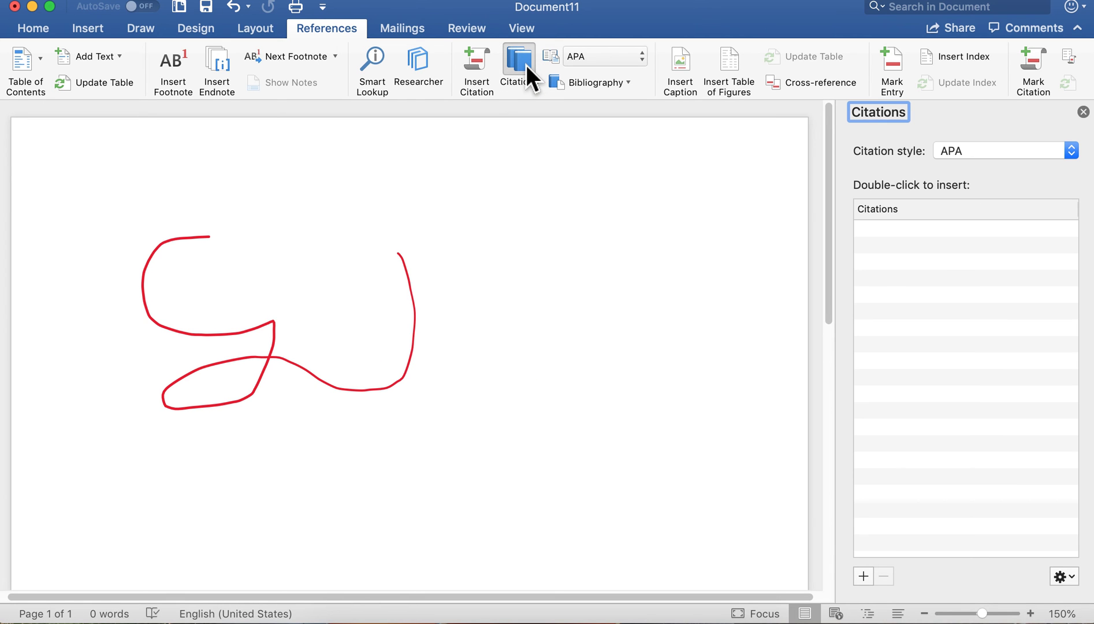
{"action": "left_click", "coordinate": [1059, 150]}
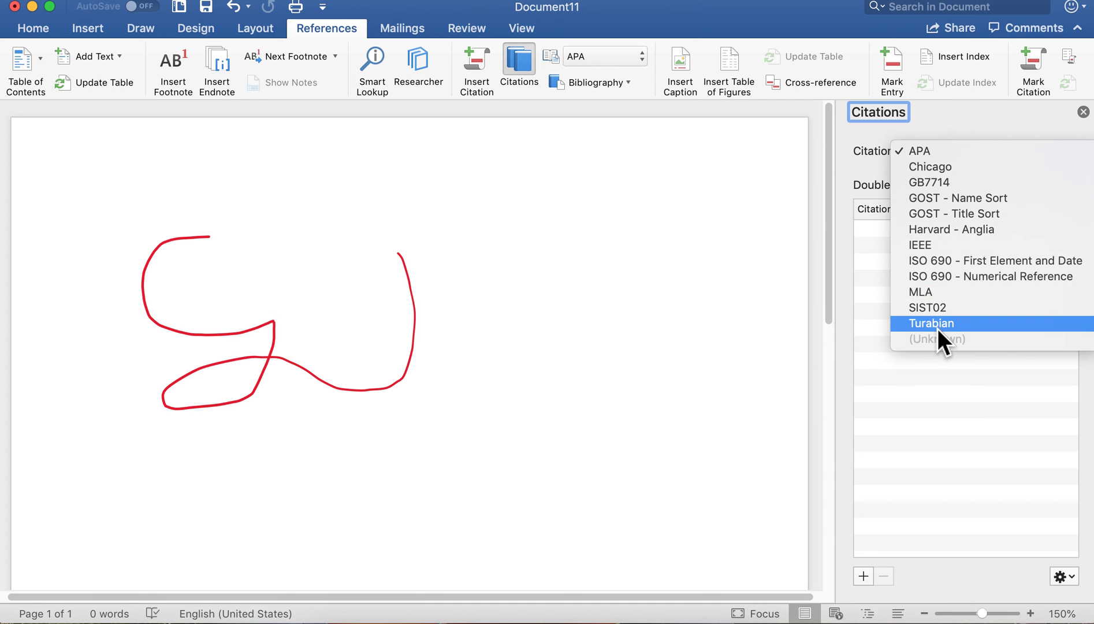
{"action": "left_click", "coordinate": [877, 236]}
{"action": "left_click", "coordinate": [880, 237]}
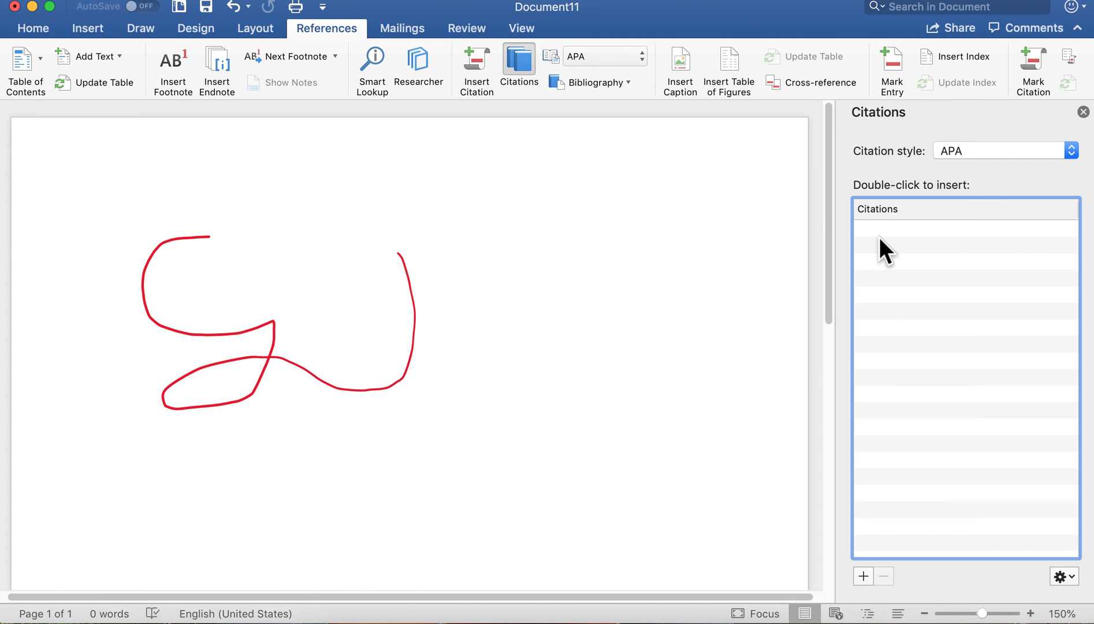
{"action": "left_click", "coordinate": [1084, 112]}
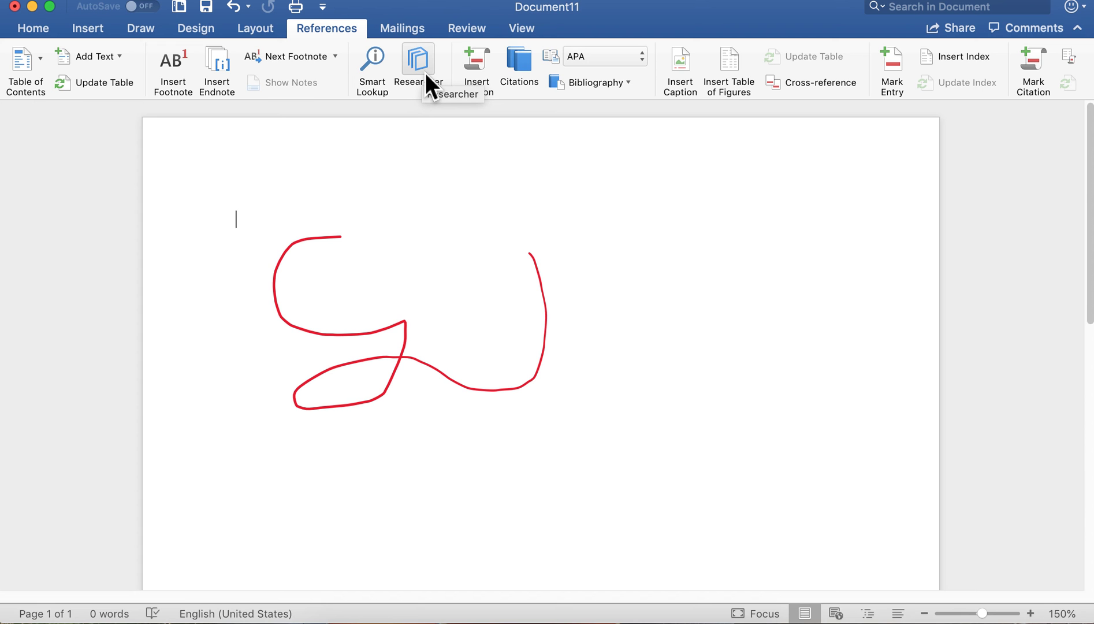
Step: Show the Mailings tools for envelopes, labels and recipients
{"action": "left_click", "coordinate": [406, 29]}
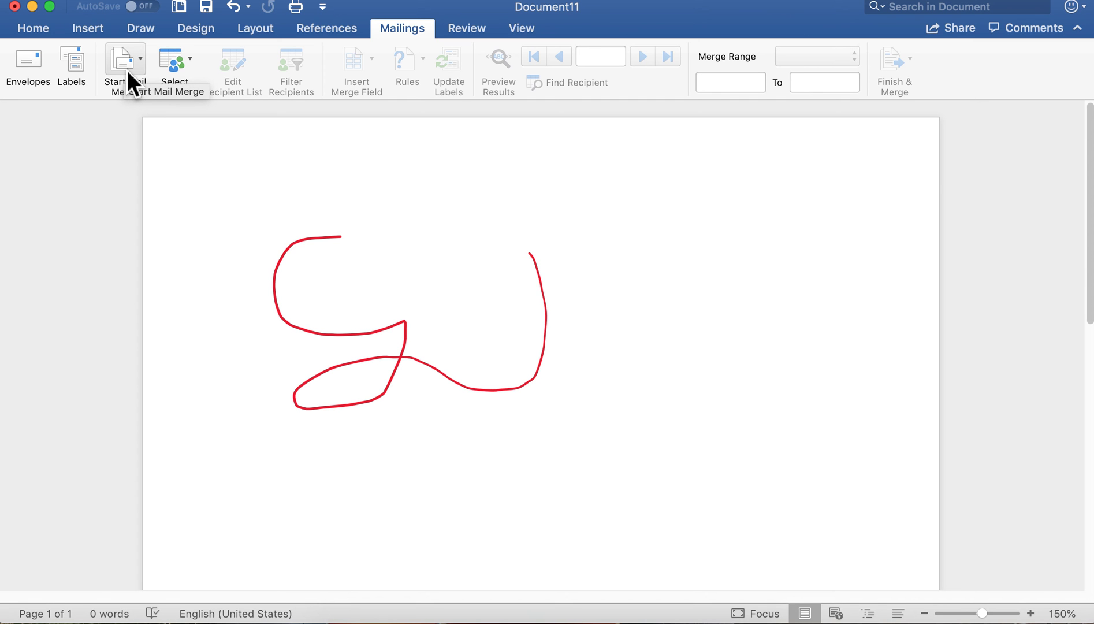
Step: Switch Track Changes on from the Review tab and open the Accept options
{"action": "left_click", "coordinate": [469, 28]}
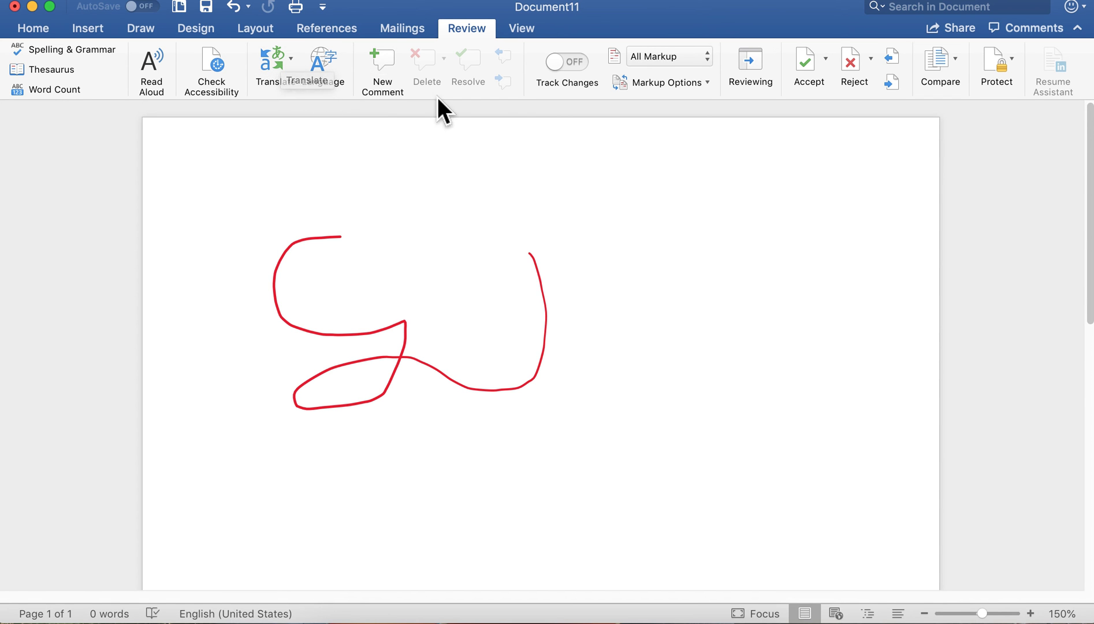
{"action": "left_click", "coordinate": [579, 65]}
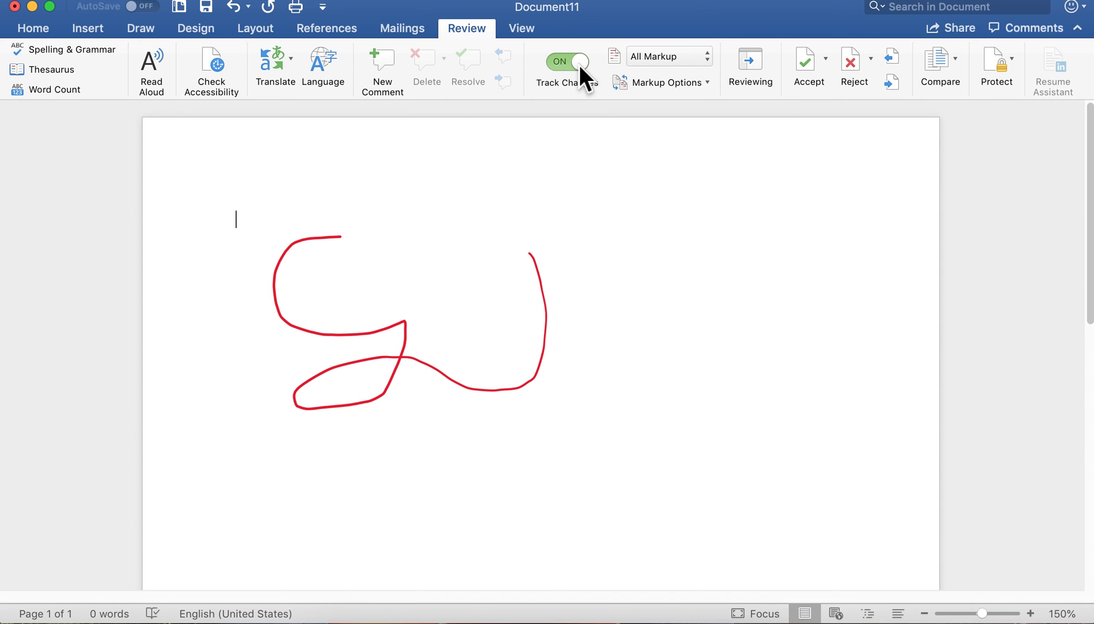
{"action": "left_click", "coordinate": [826, 60]}
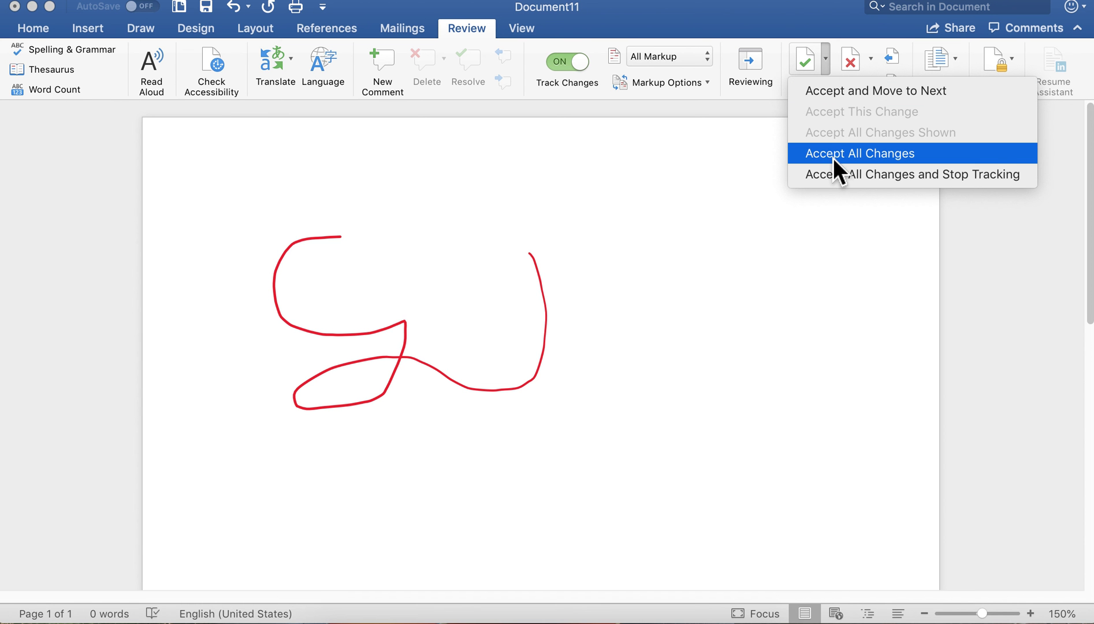
Step: Dismiss the Accept menu without accepting, then switch to the View tab
{"action": "left_click", "coordinate": [746, 22]}
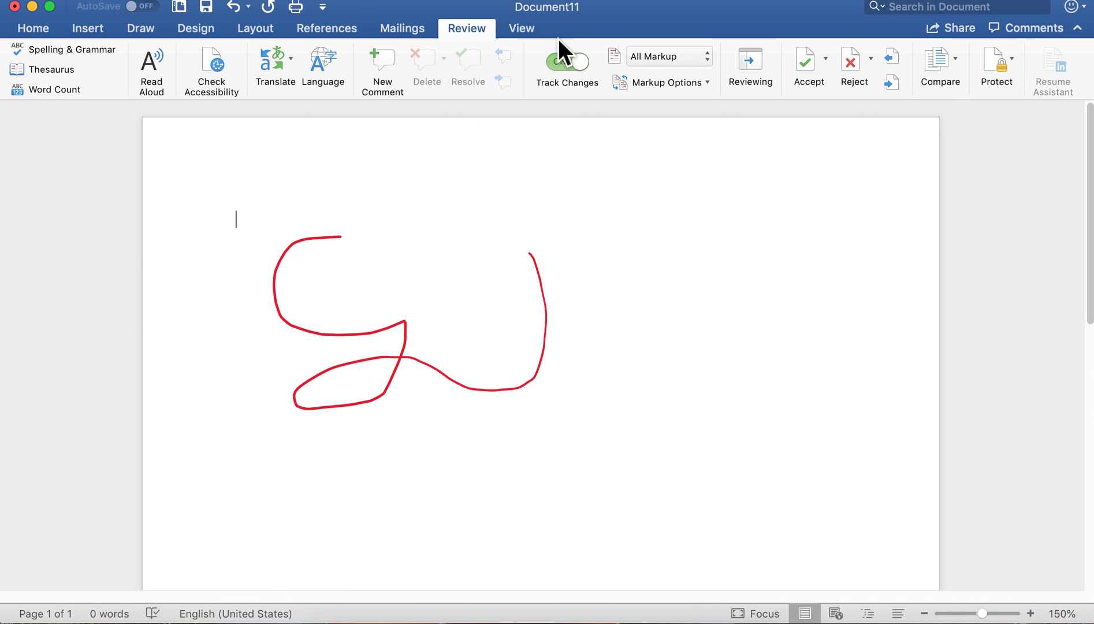
{"action": "left_click", "coordinate": [520, 37]}
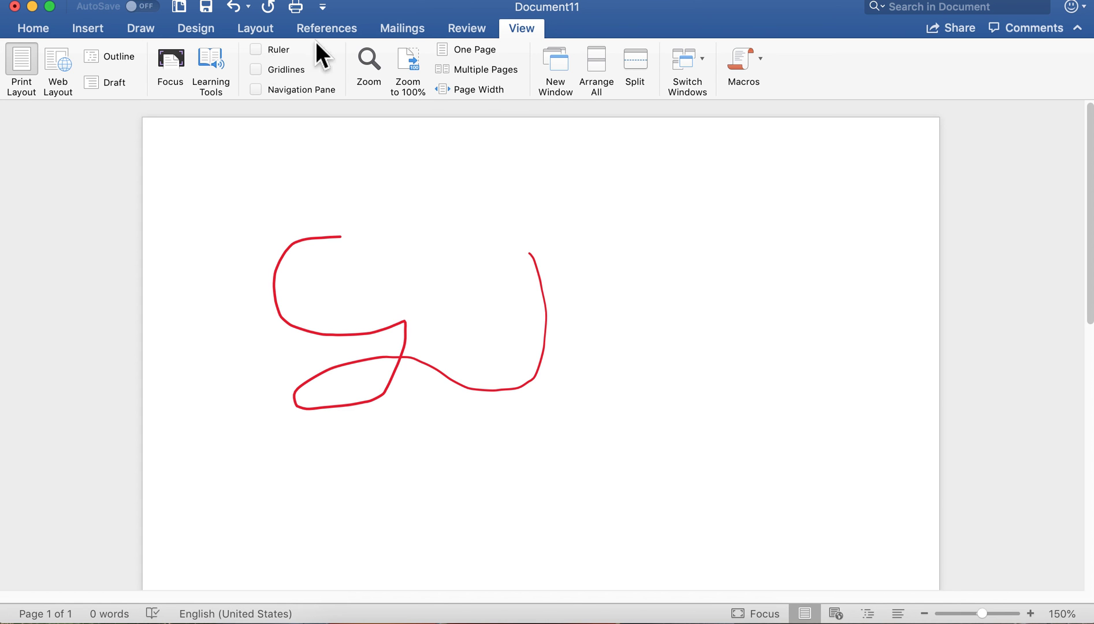
Step: Toggle Ruler, Gridlines and Navigation Pane on and back off, then fit One Page
{"action": "left_click", "coordinate": [261, 51]}
{"action": "left_click", "coordinate": [259, 73]}
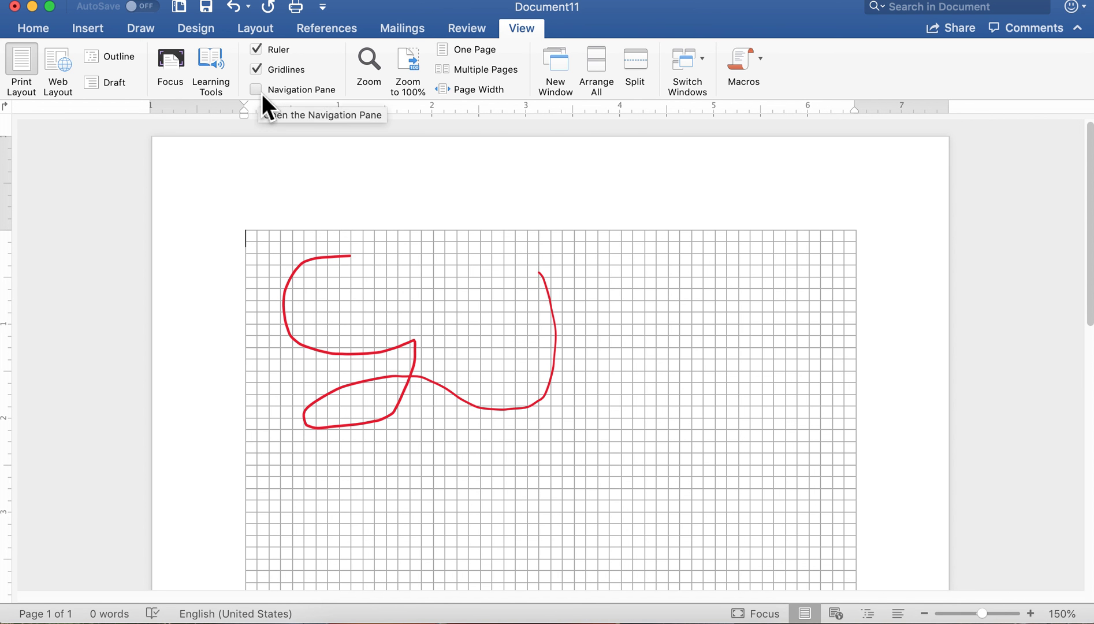
{"action": "left_click", "coordinate": [262, 93]}
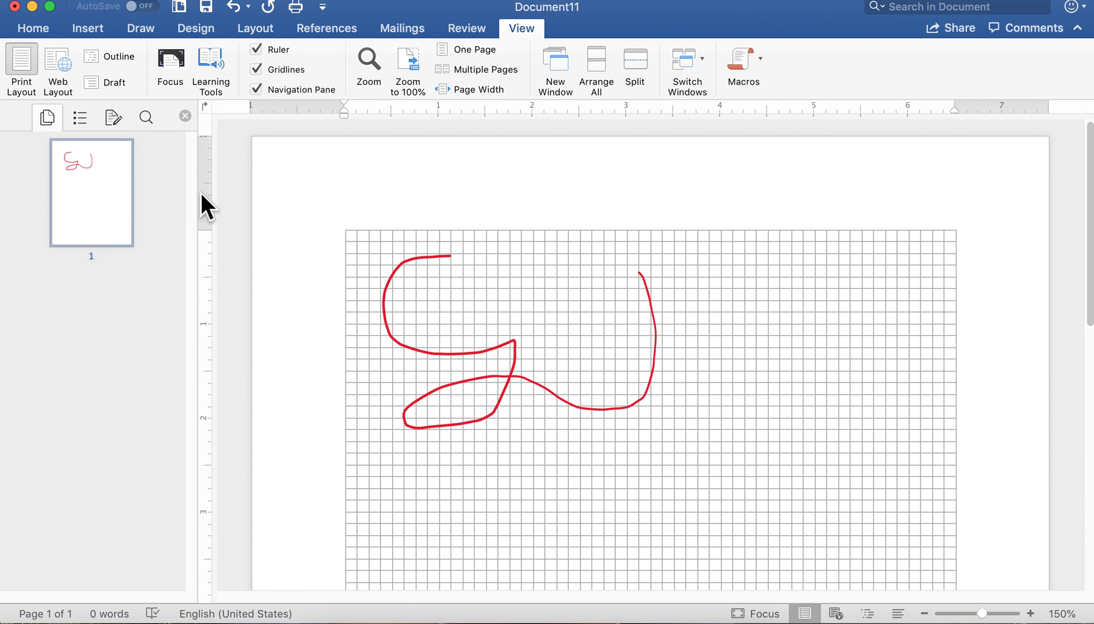
{"action": "left_click", "coordinate": [260, 92]}
{"action": "left_click", "coordinate": [257, 69]}
{"action": "left_click", "coordinate": [259, 51]}
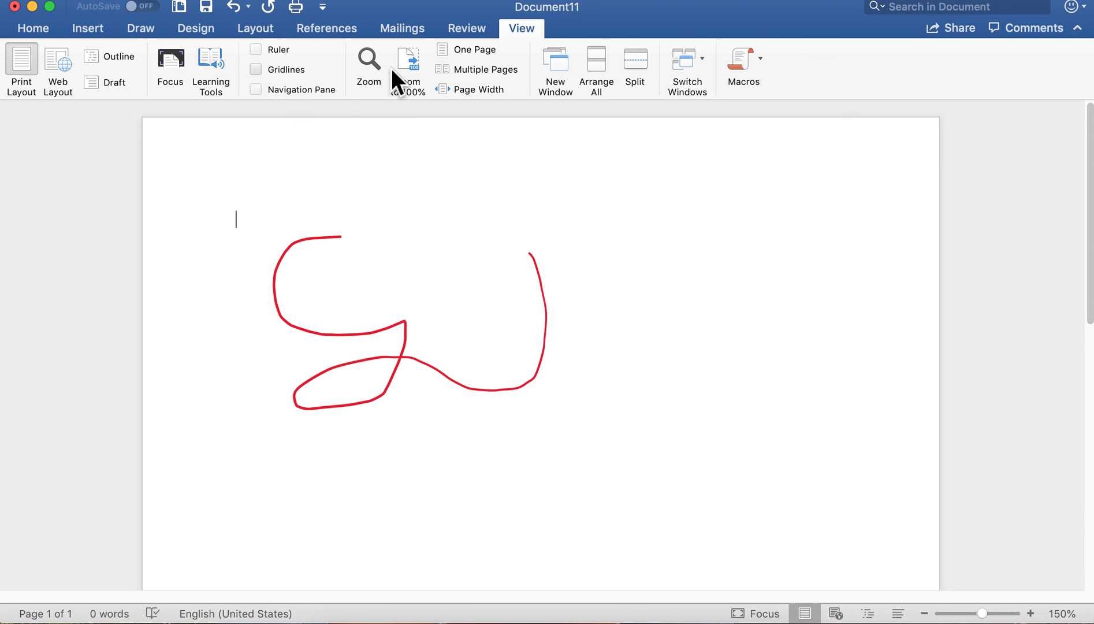
{"action": "left_click", "coordinate": [480, 52]}
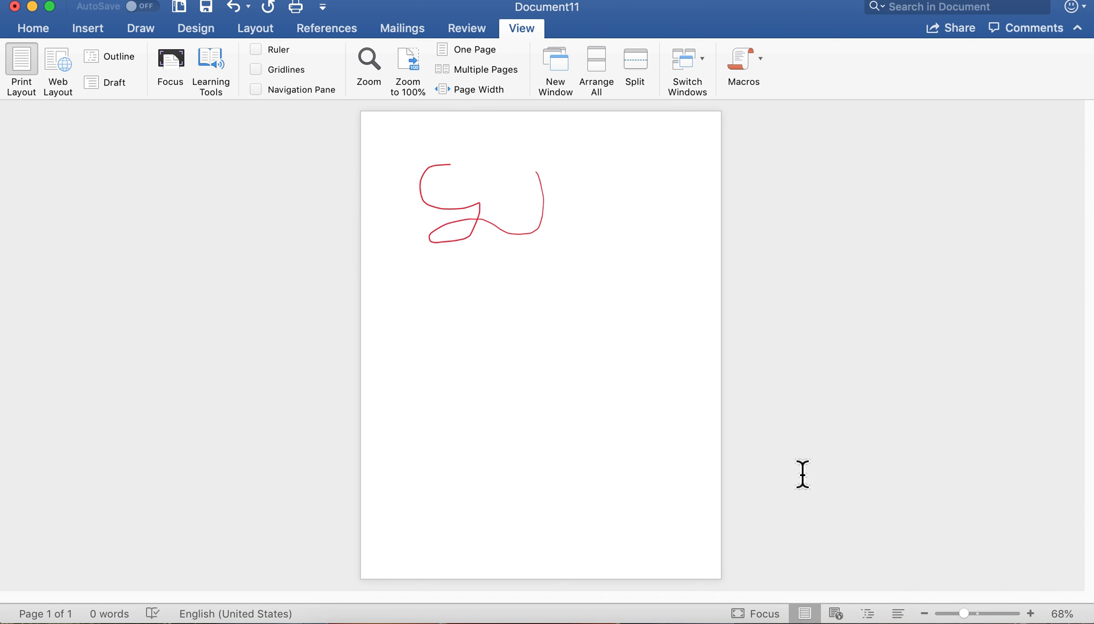
Step: Try Page Width and One Page, then set the zoom to 150%
{"action": "left_click", "coordinate": [477, 94]}
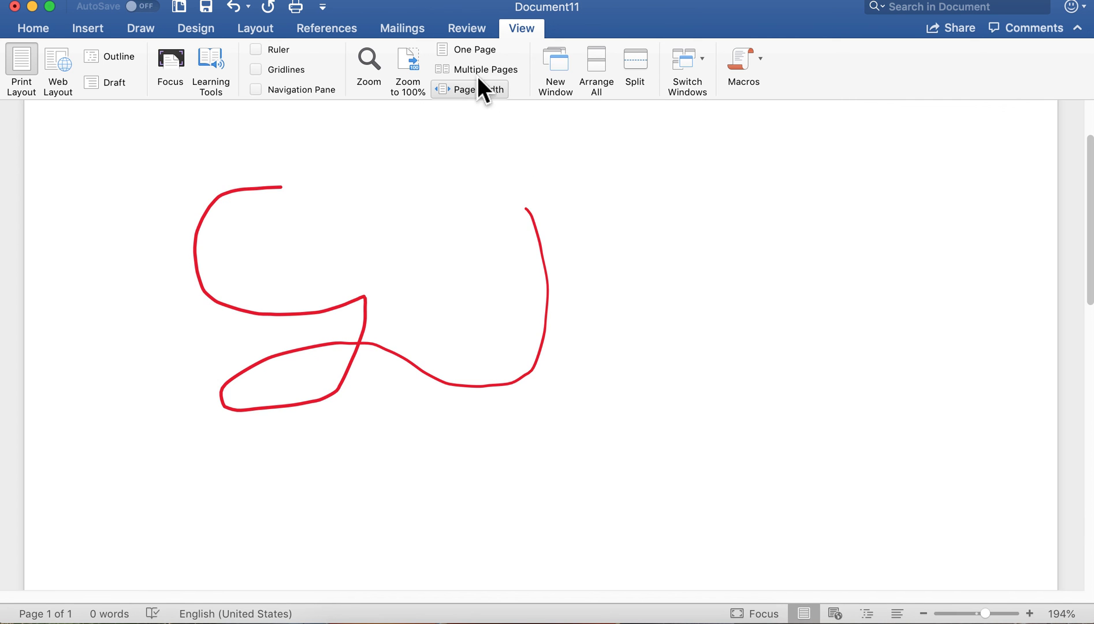
{"action": "left_click", "coordinate": [476, 55]}
{"action": "left_click", "coordinate": [365, 57]}
{"action": "left_click", "coordinate": [491, 160]}
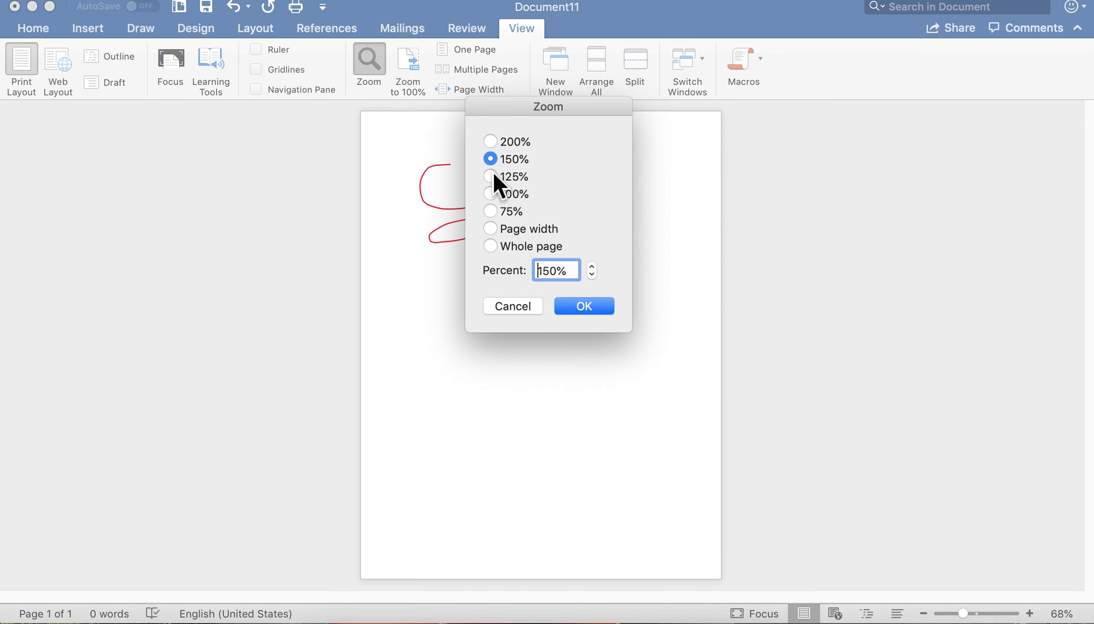
{"action": "left_click", "coordinate": [594, 313]}
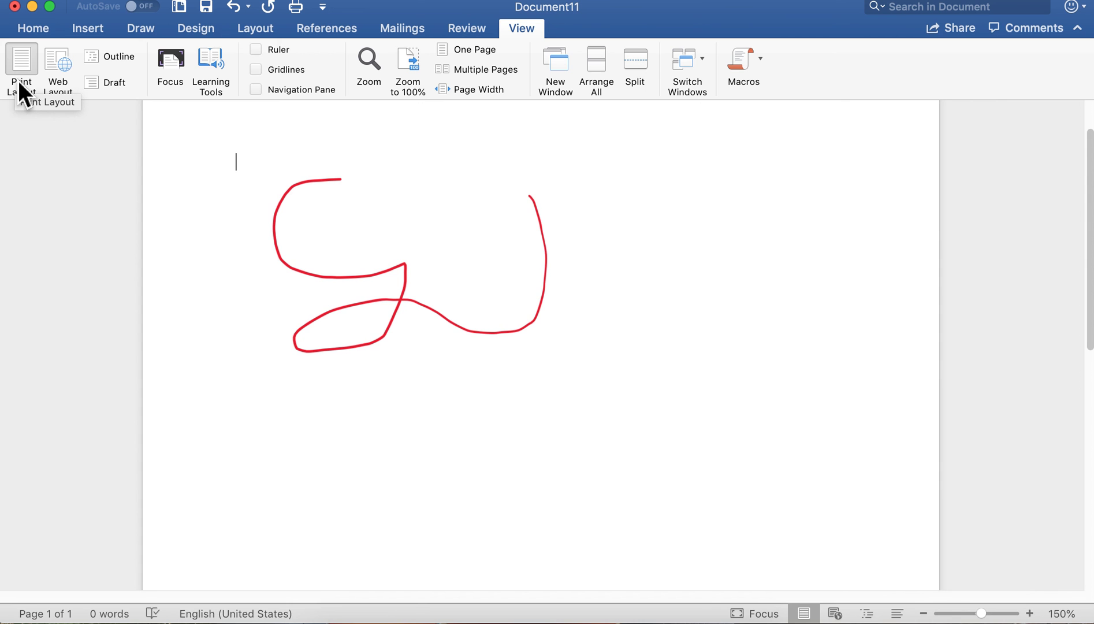
Step: Switch to Web Layout and back to Print Layout, then enter Focus mode
{"action": "left_click", "coordinate": [65, 72]}
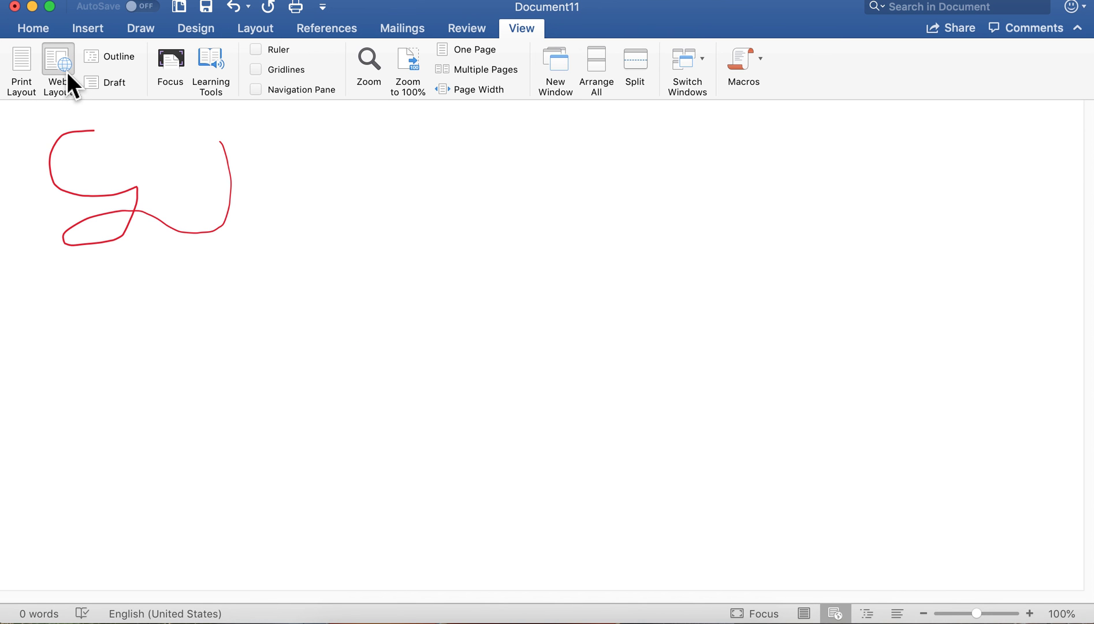
{"action": "left_click", "coordinate": [20, 62]}
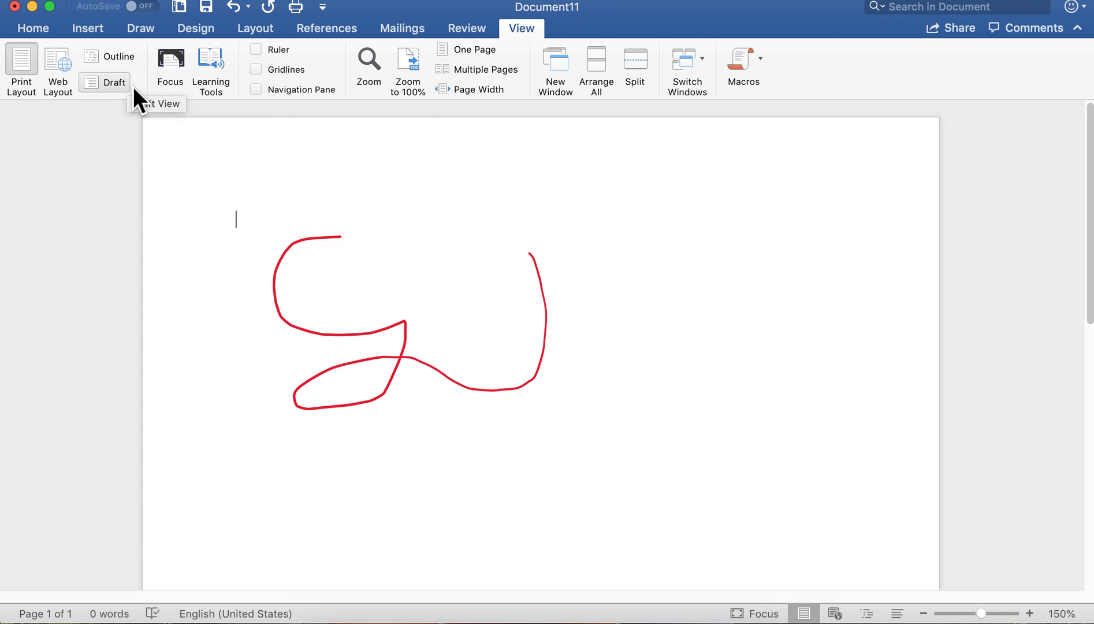
{"action": "left_click", "coordinate": [177, 65]}
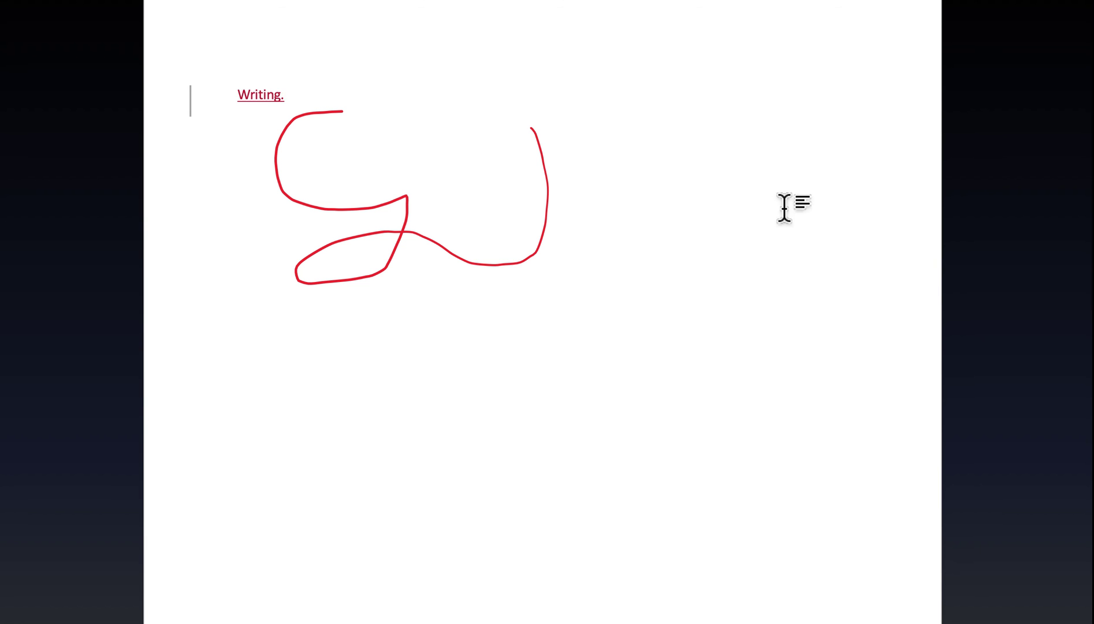
Step: Leave Focus mode, returning to the normal 150% editing view with 'Writing.' kept
{"action": "mouse_move", "coordinate": [1075, 2]}
{"action": "key", "text": "Escape"}
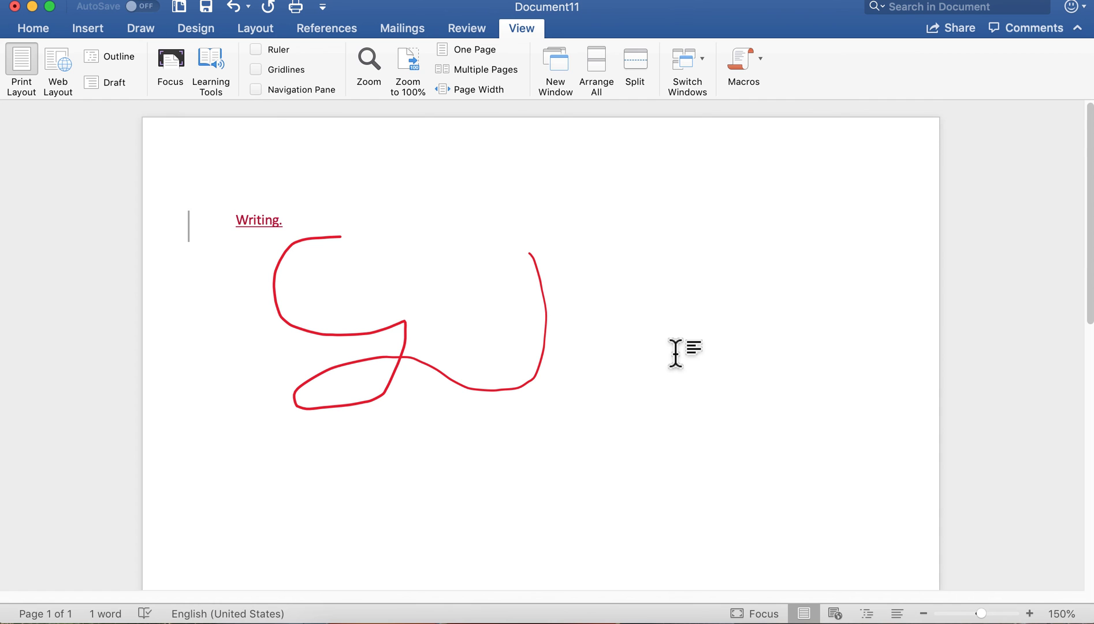